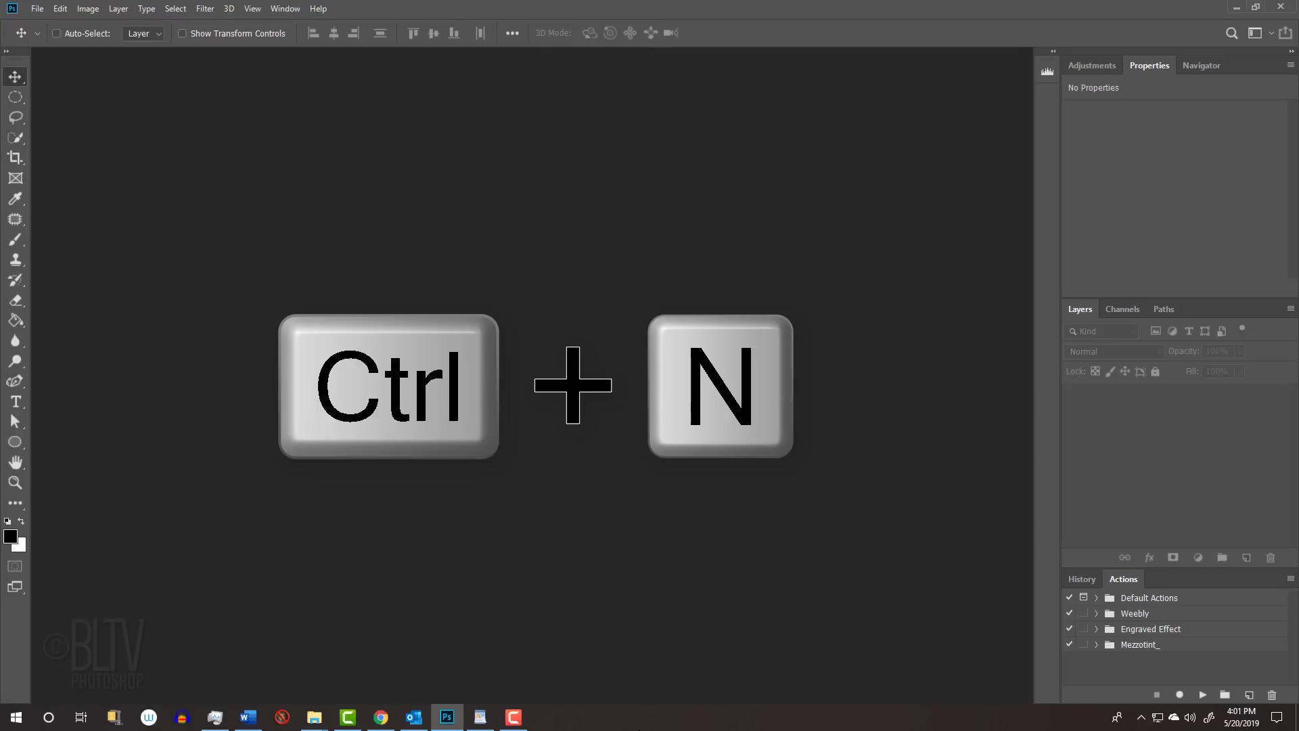
- Create a 1920 × 1080 px, 150 ppi document with a gray background at brightness 70
key("ctrl+n")
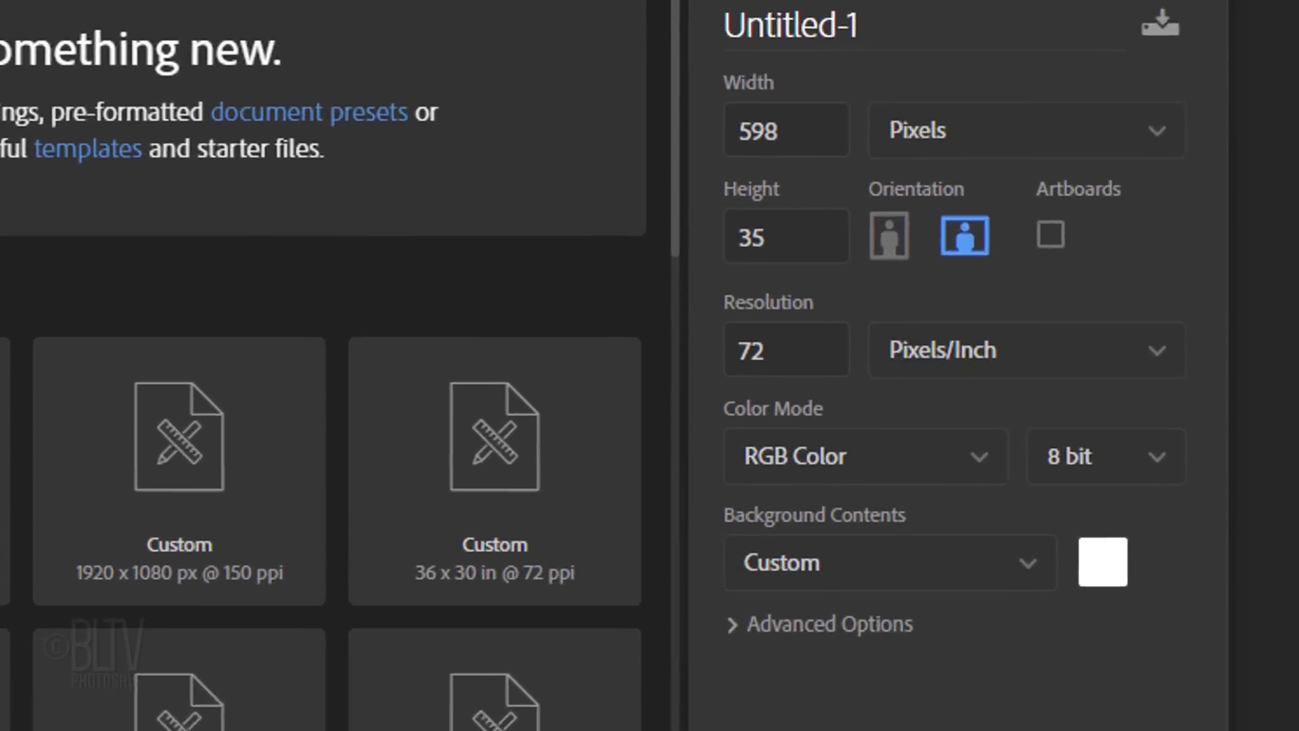
left_click(449, 415)
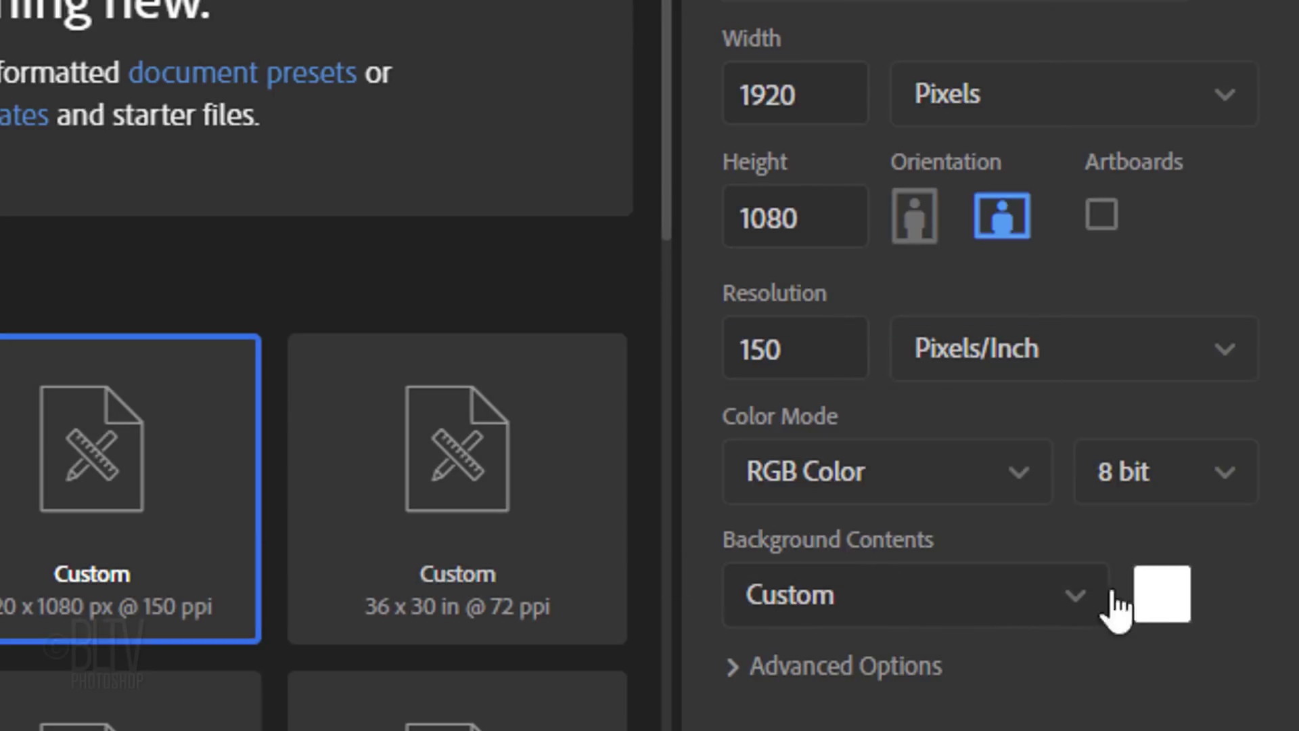
left_click(1159, 592)
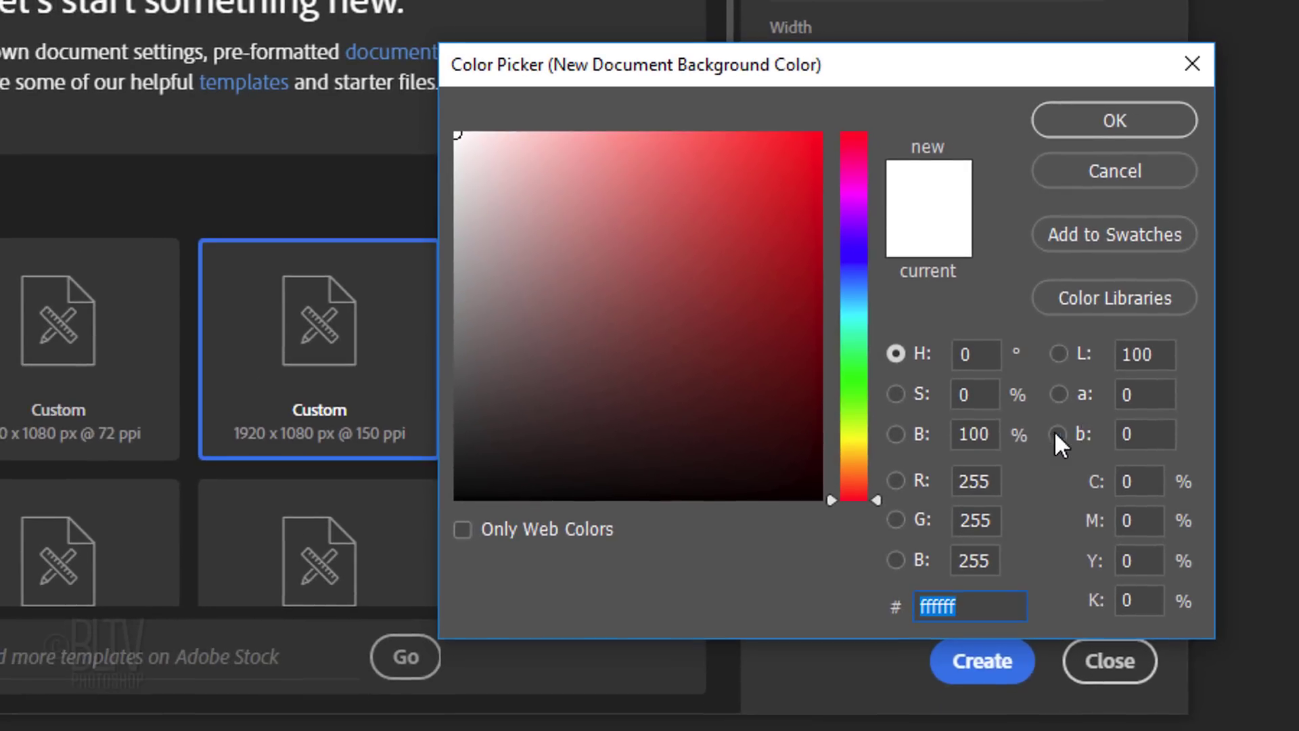
double_click(974, 434)
type("70")
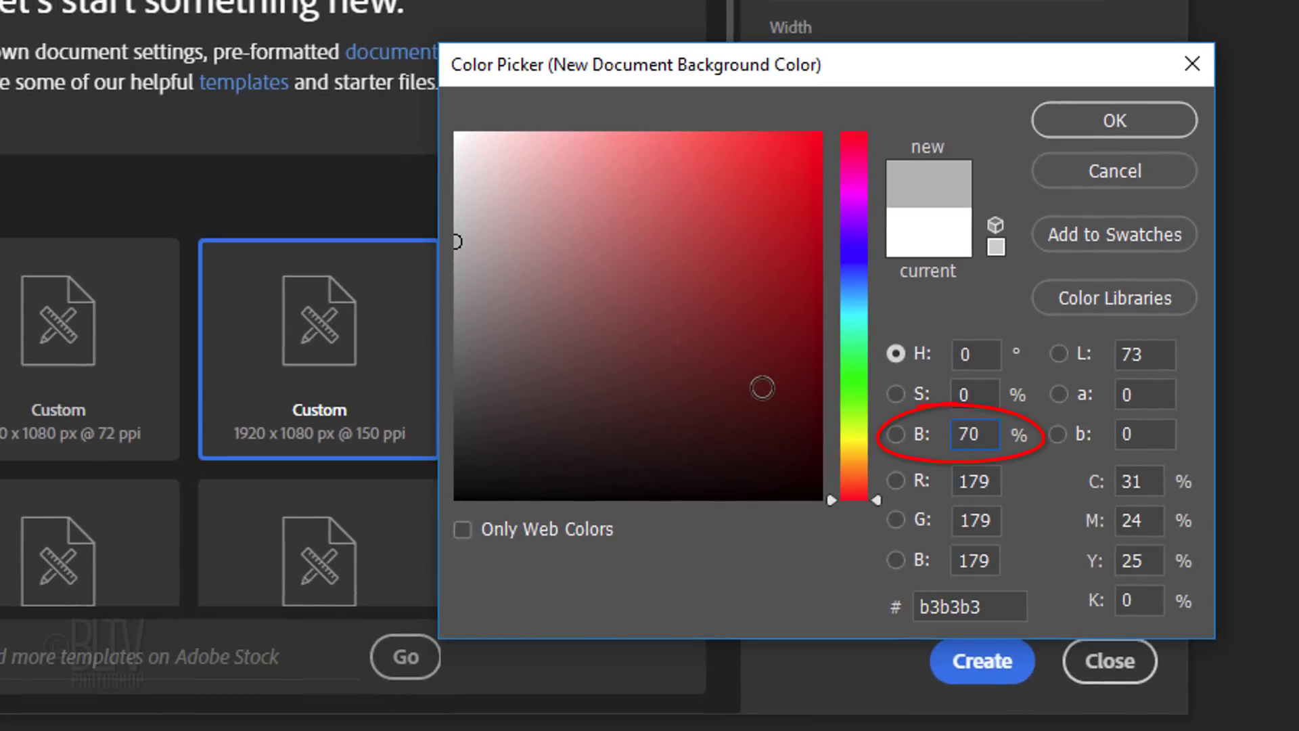
key("Return")
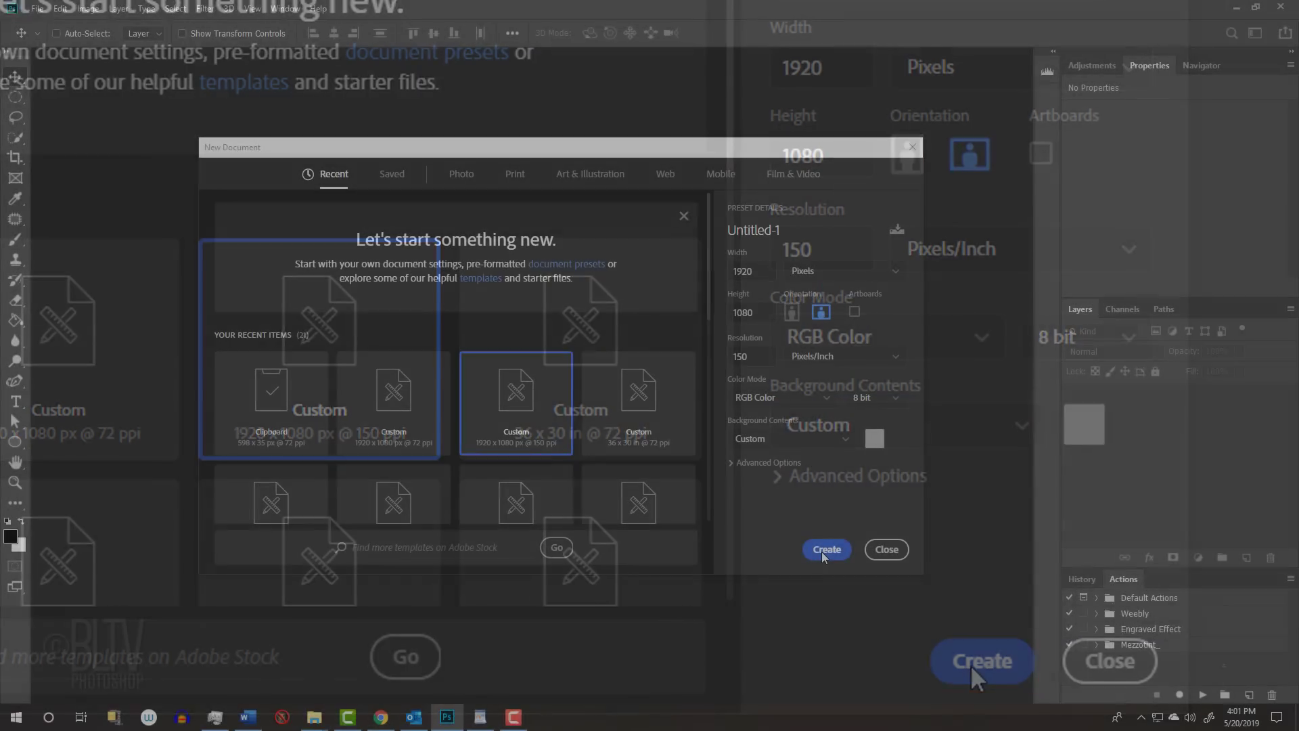
left_click(974, 663)
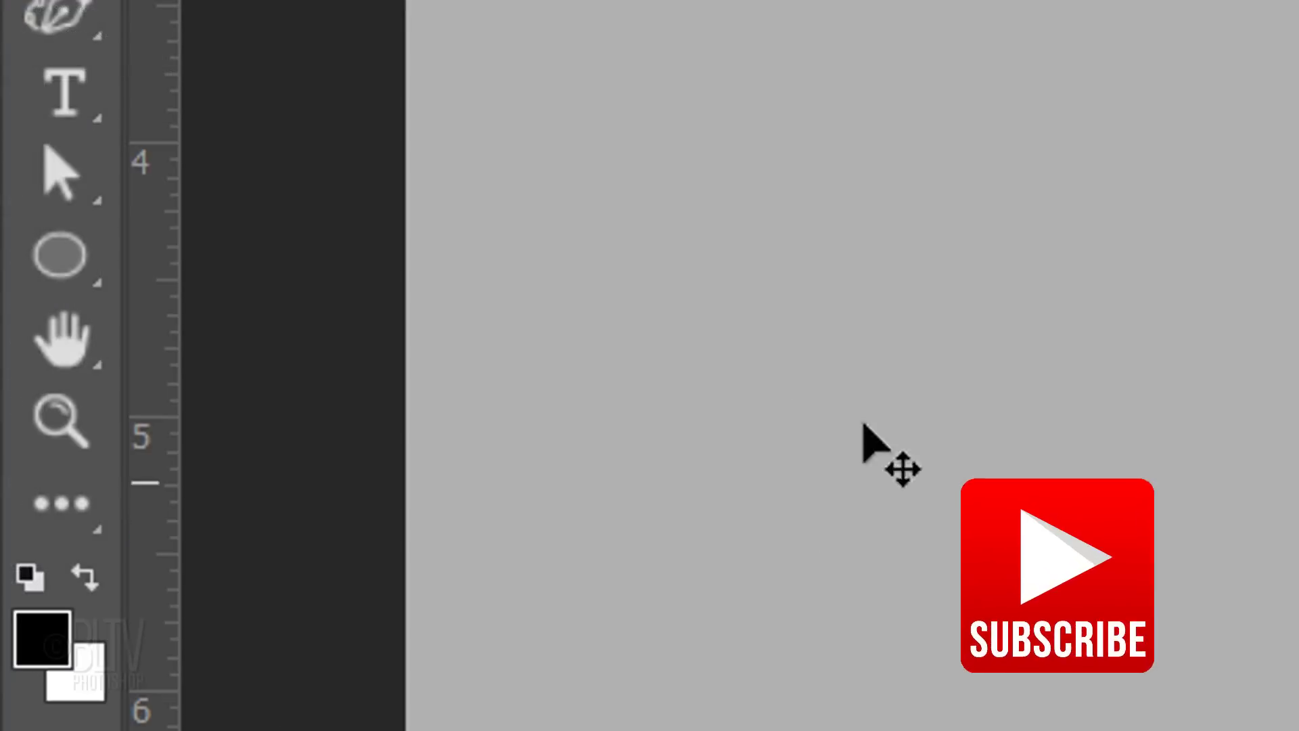
- Drag a large circular path from the canvas centre with the Ellipse tool in Path mode
right_click(76, 285)
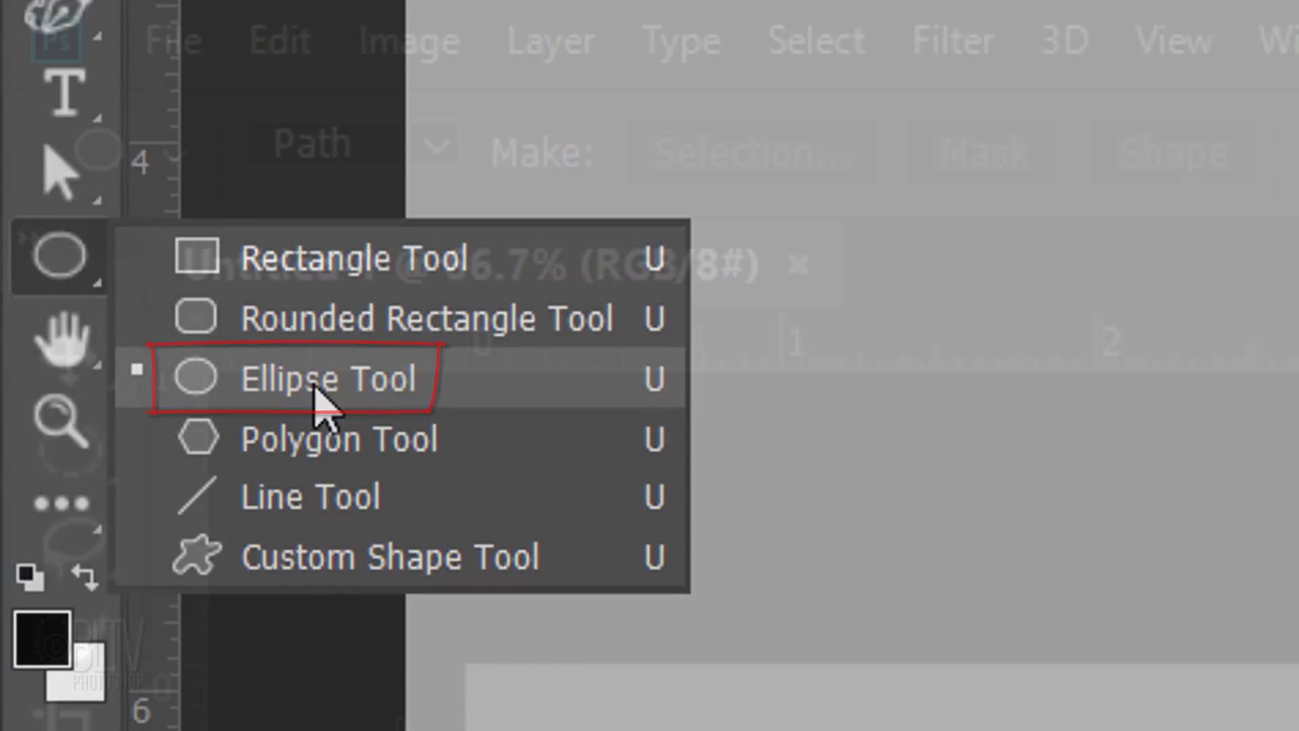
left_click(317, 389)
left_click(436, 152)
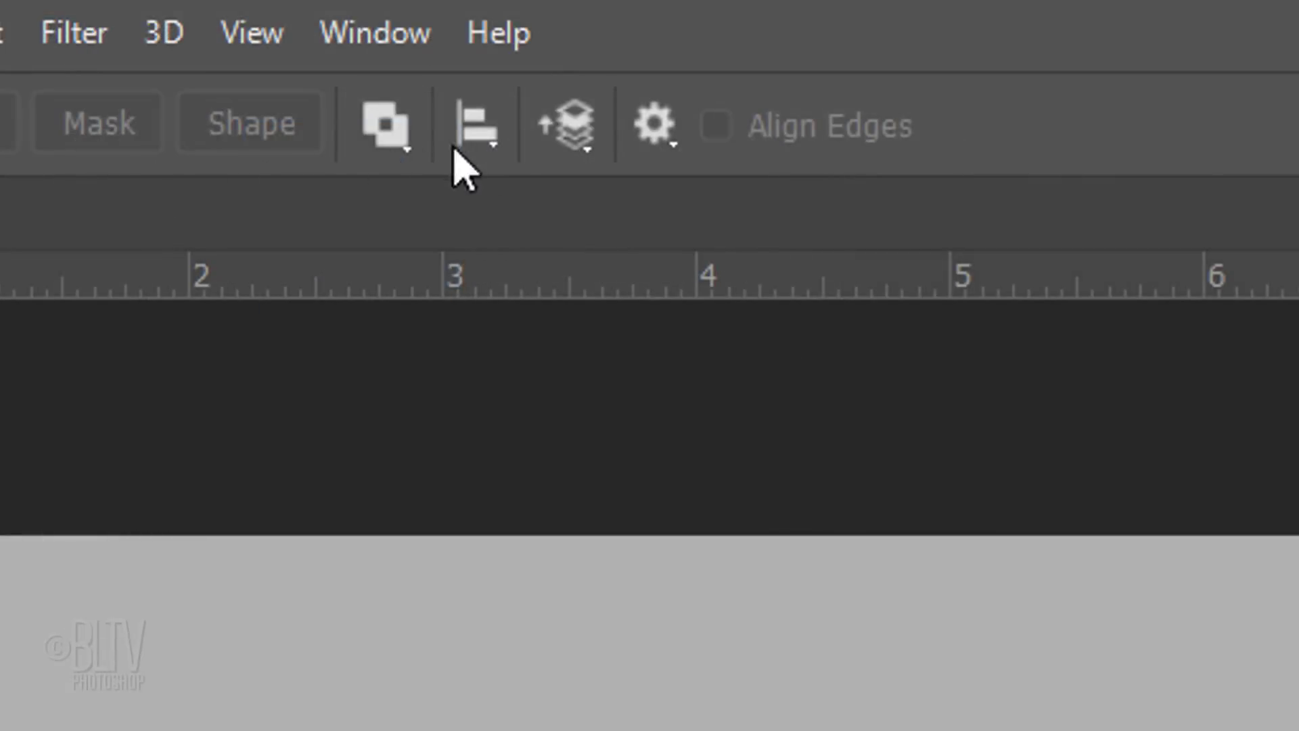
left_click(660, 139)
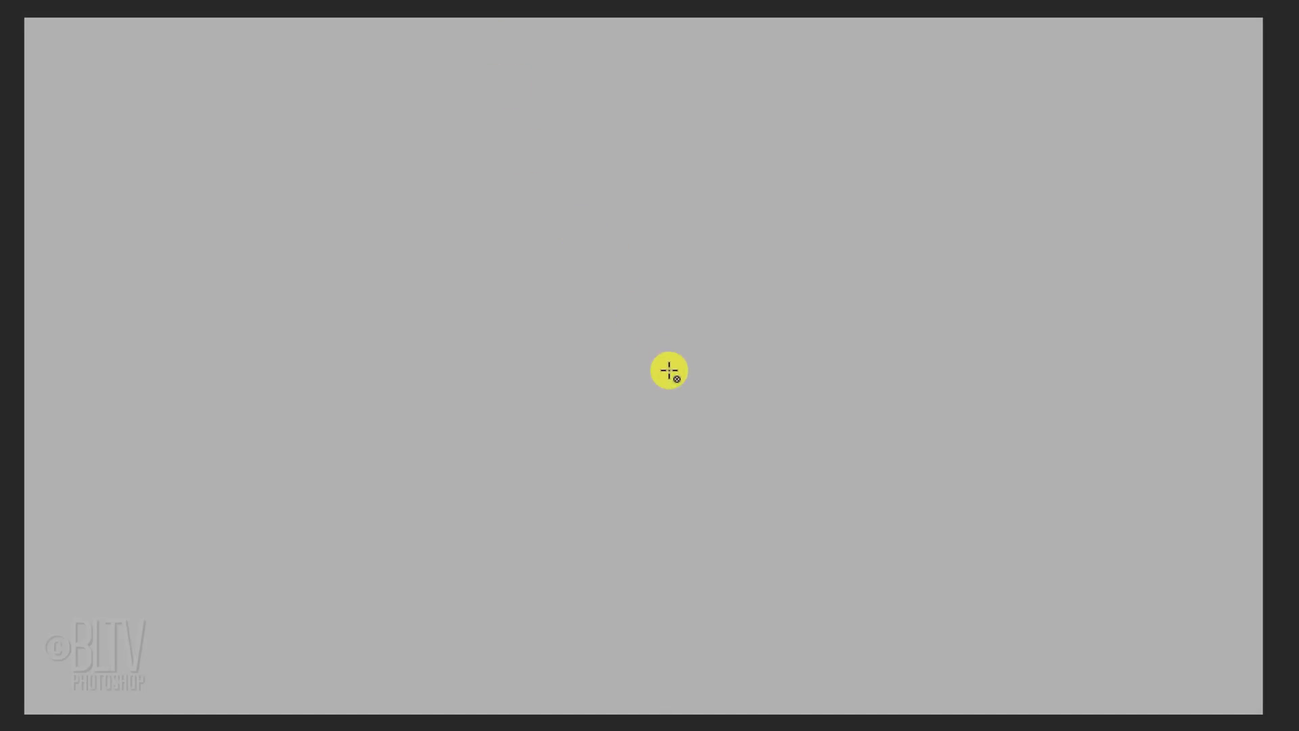
left_click_drag(670, 372, 1139, 99)
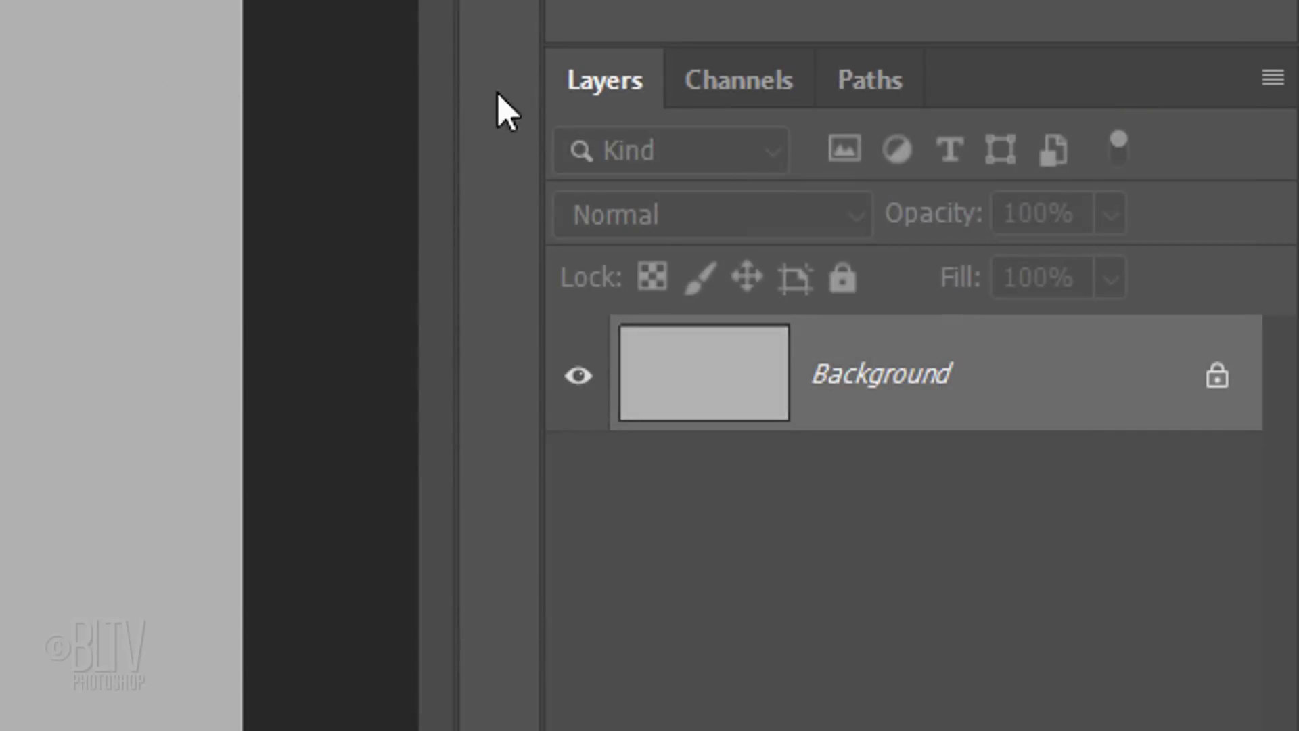
- Fill the circular work path with Black using Fill Path from the Paths panel
left_click(872, 83)
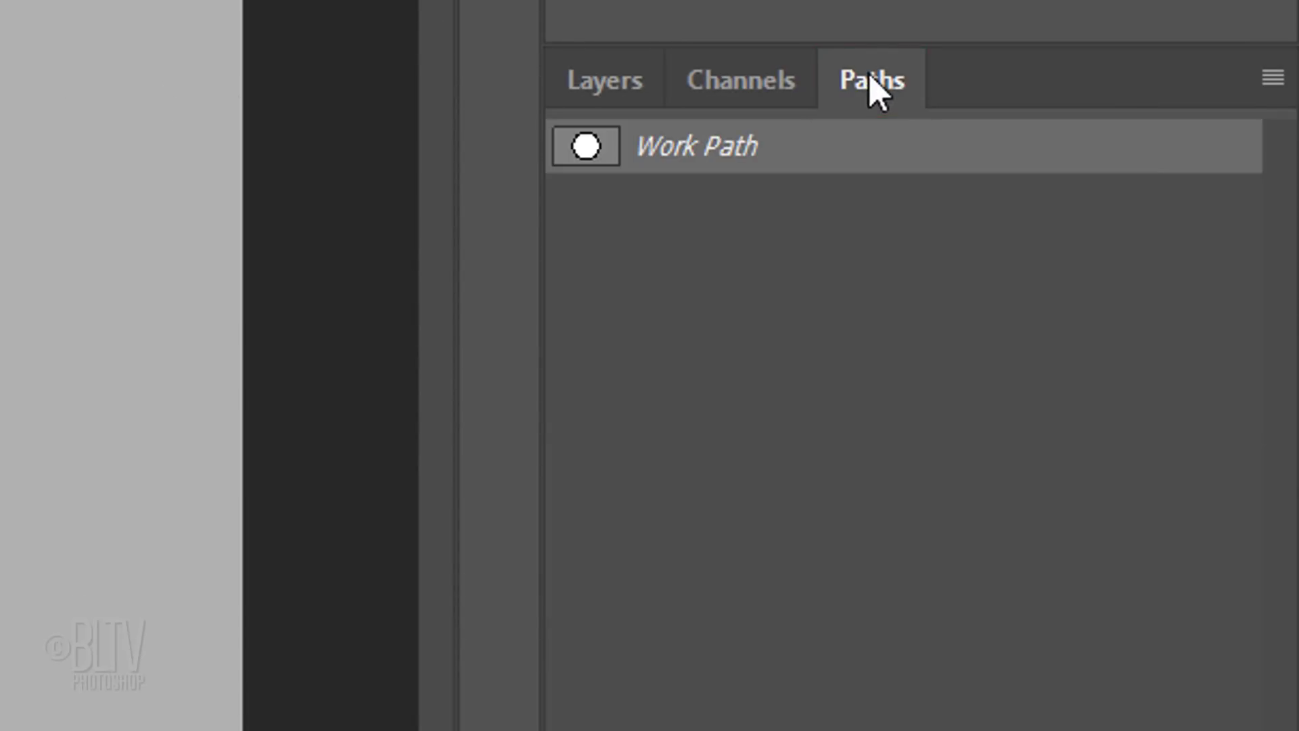
left_click(1272, 75)
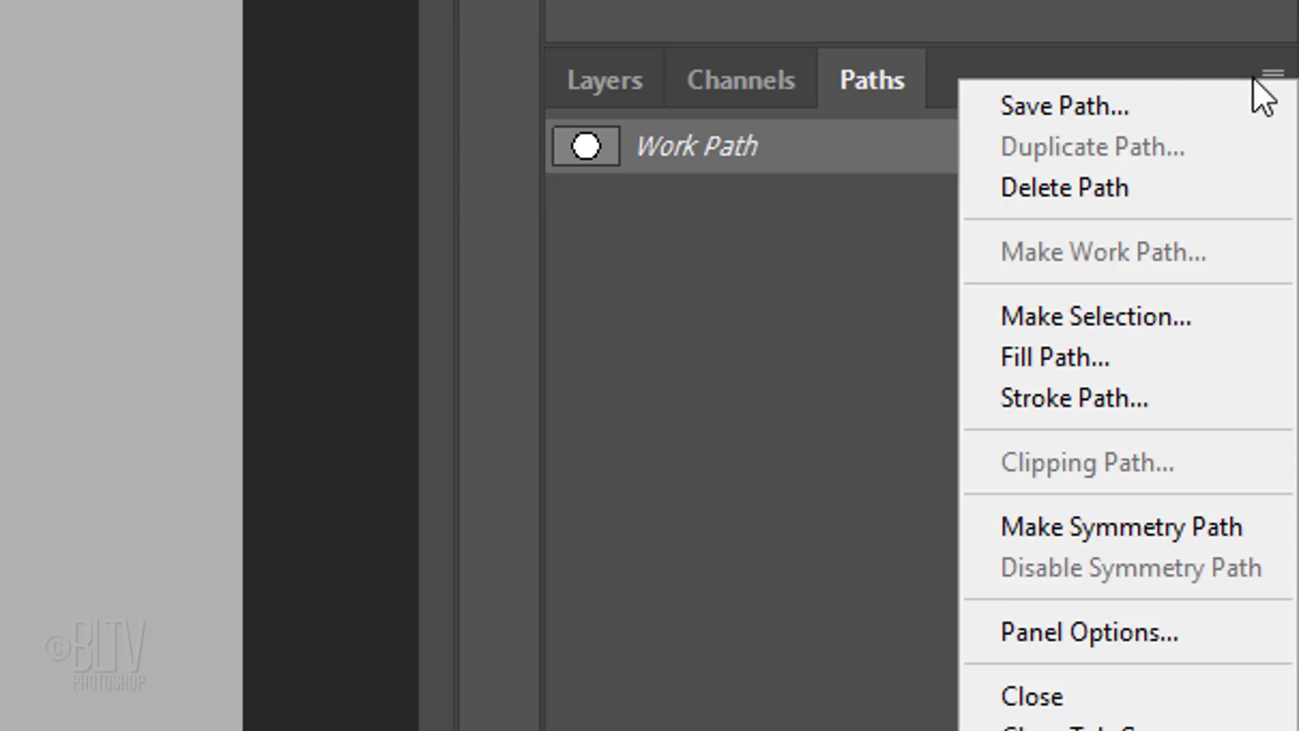
left_click(1042, 356)
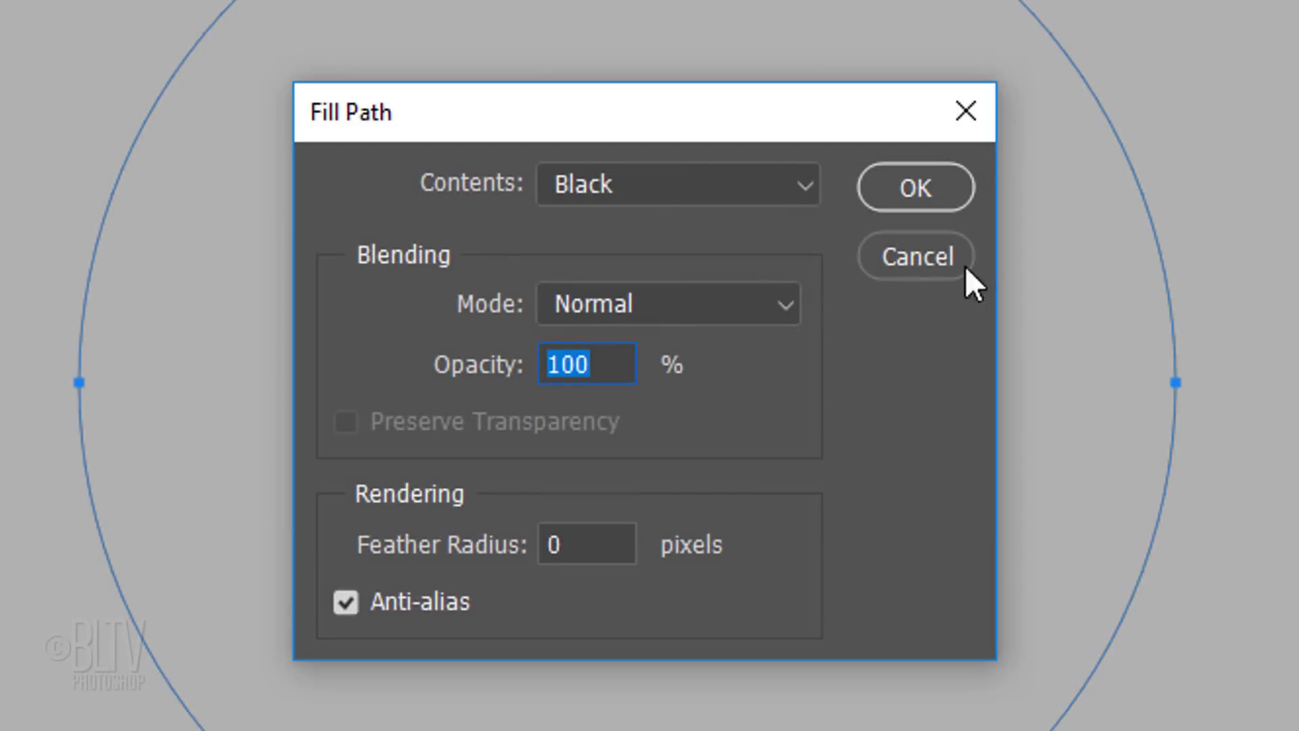
left_click(711, 188)
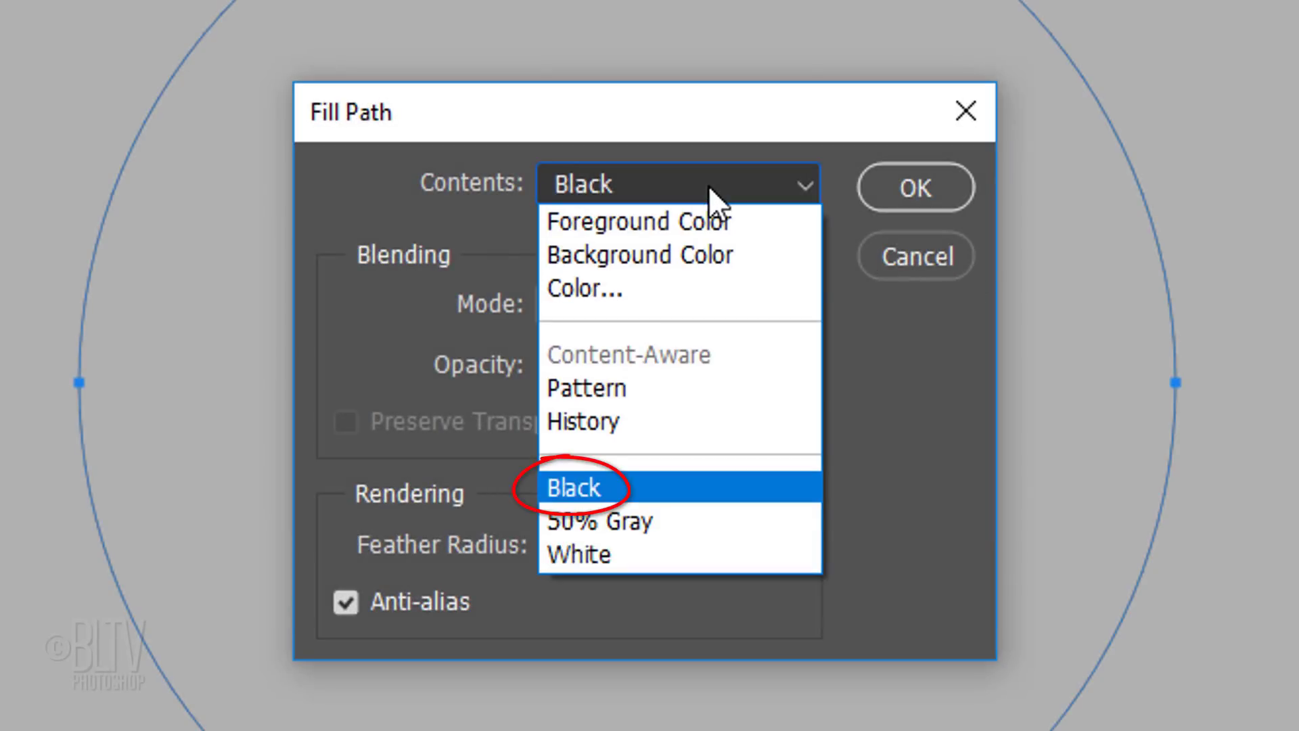
left_click(709, 185)
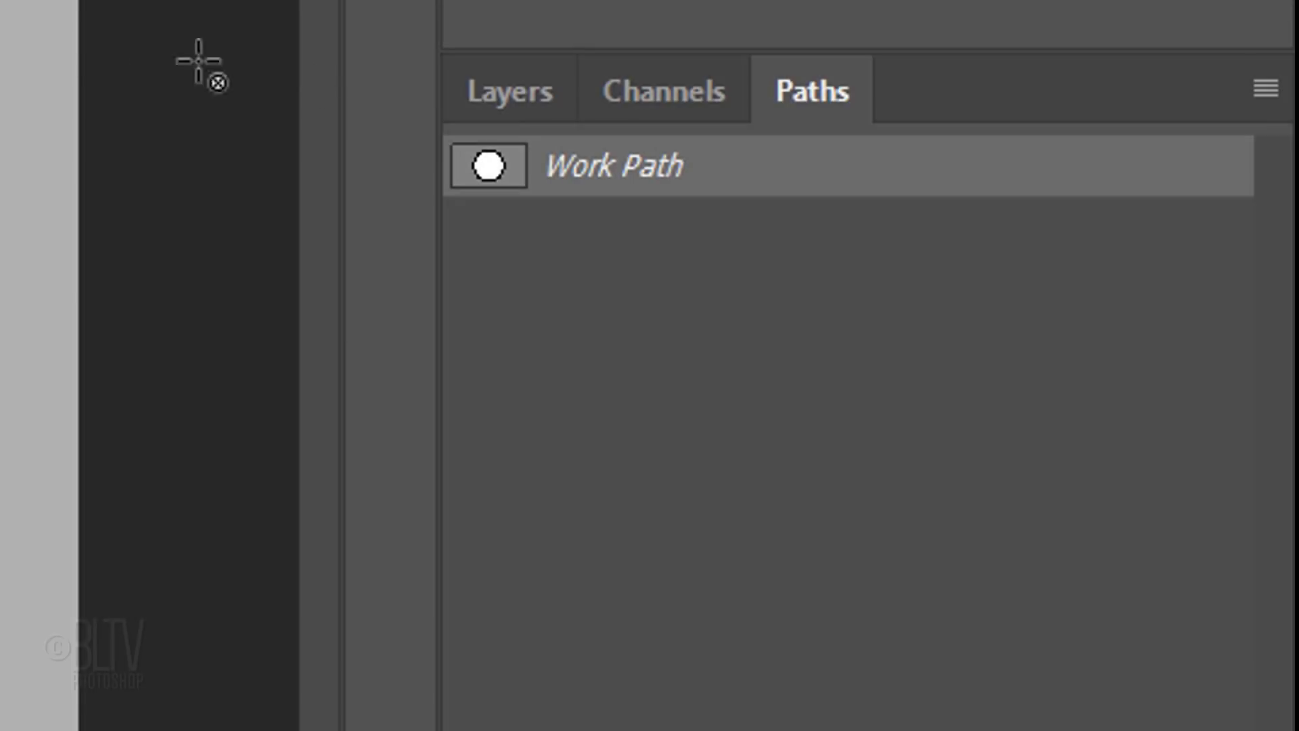
- Set the arc text to Century Gothic Bold, 50 pt, centre-aligned
left_click(520, 92)
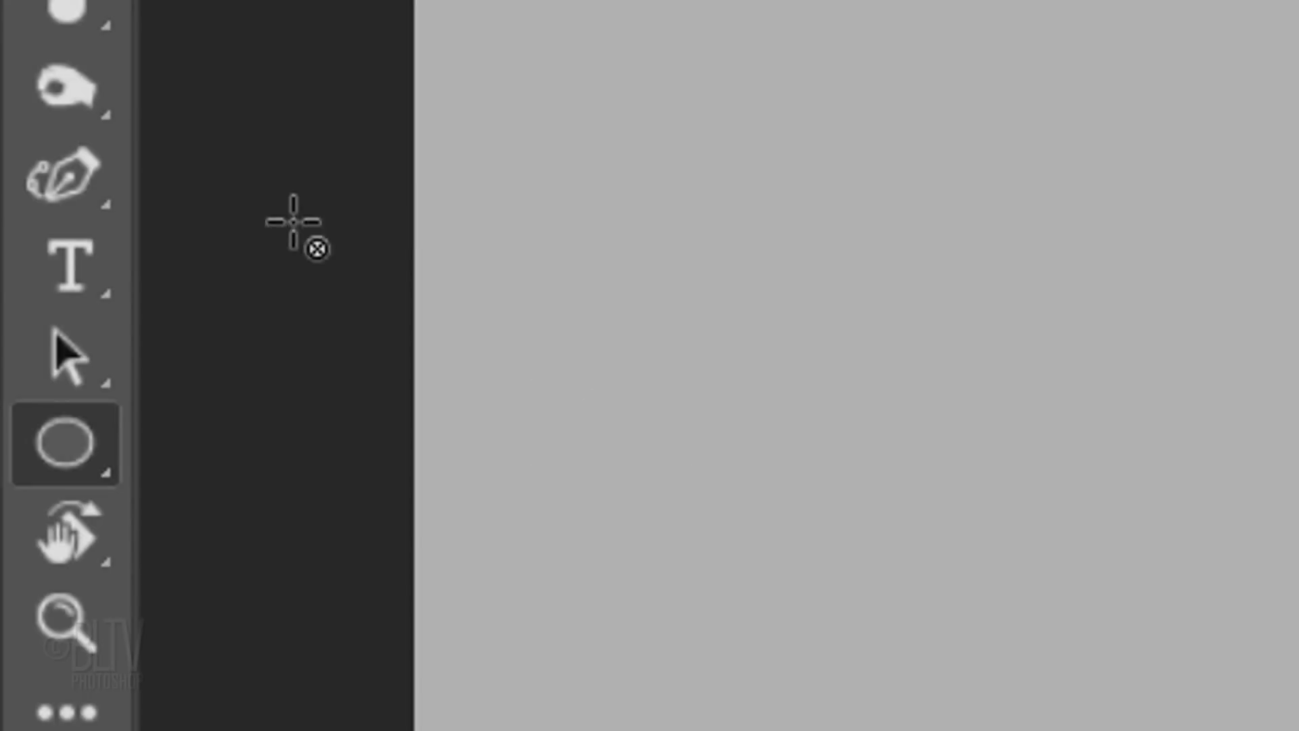
right_click(75, 261)
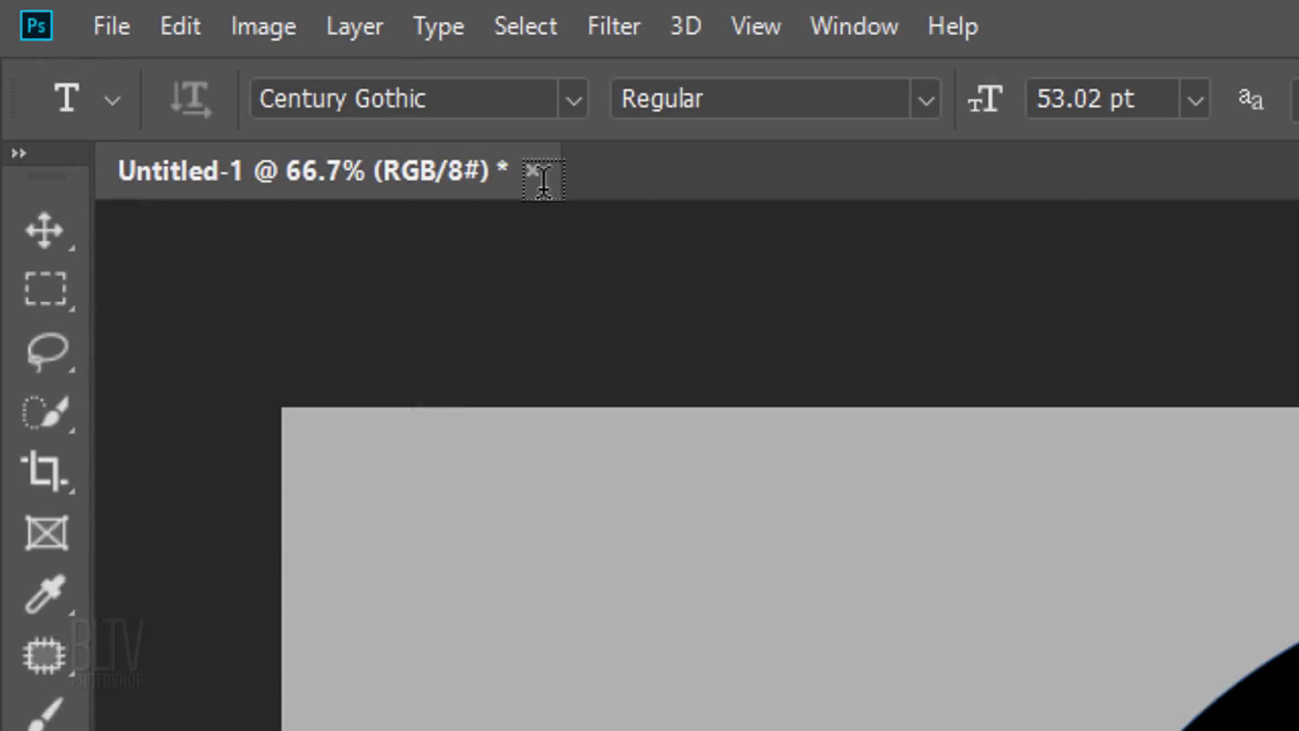
left_click(569, 98)
left_click(569, 98)
left_click(926, 99)
left_click(689, 217)
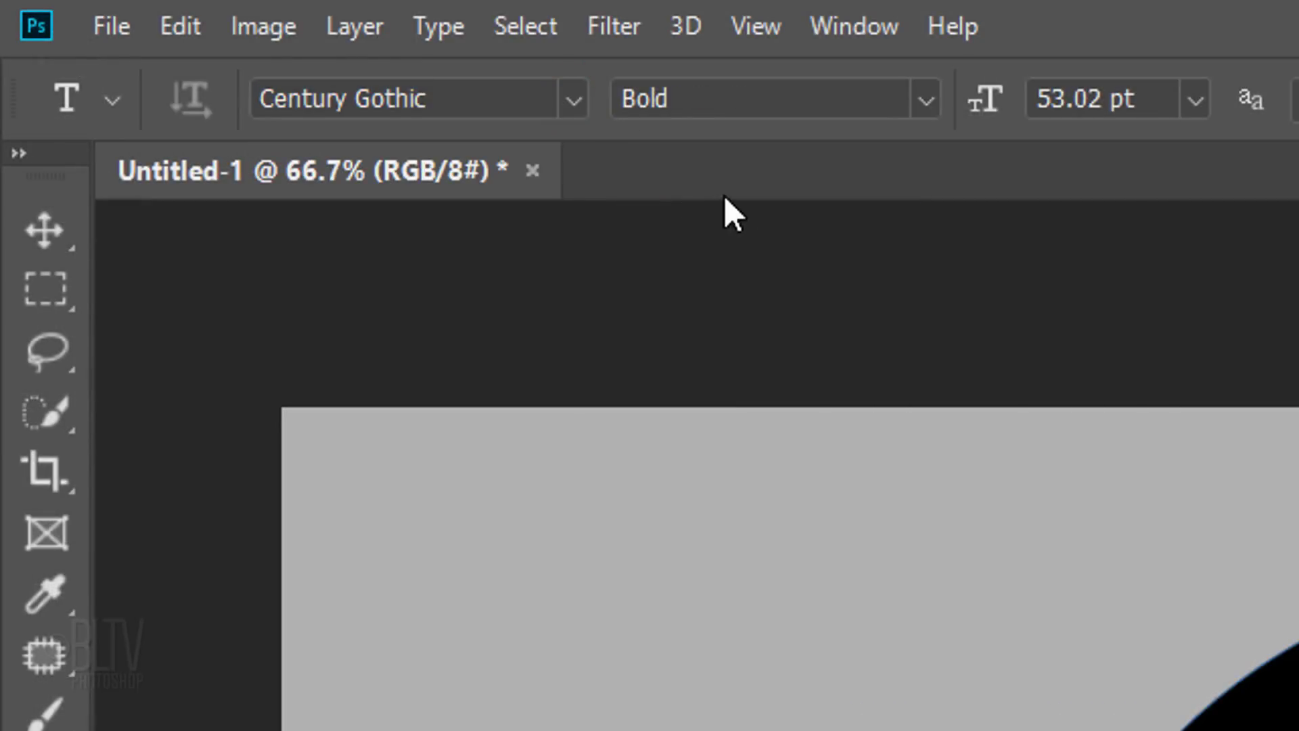
left_click_drag(1148, 101, 1035, 102)
type("50pt")
key("Return")
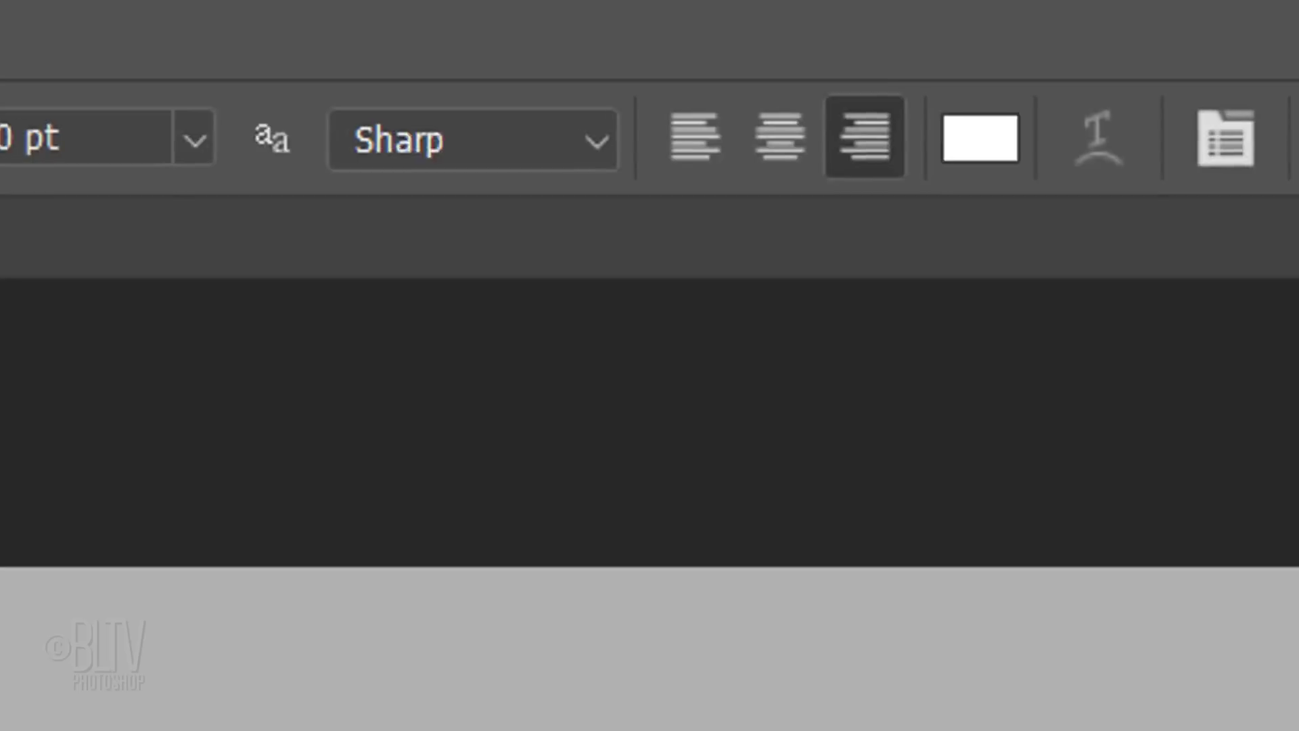
left_click(778, 135)
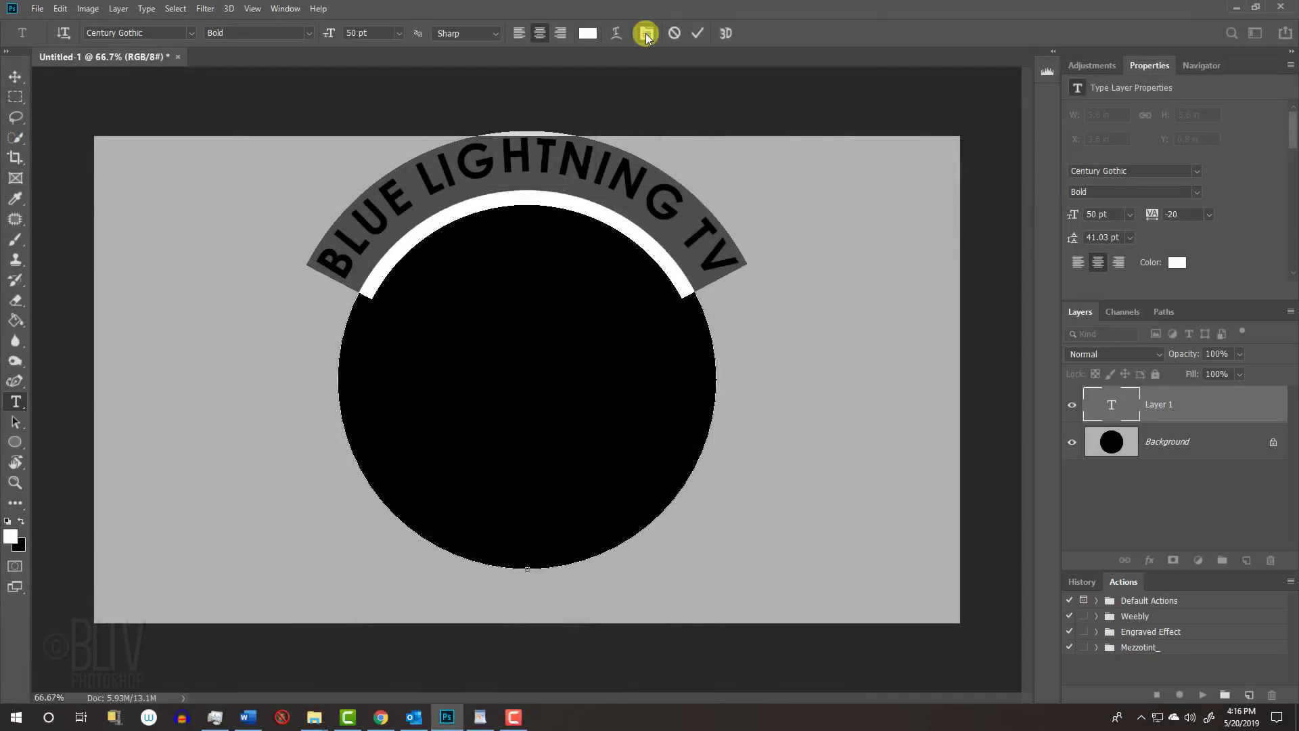
- Reset the arc text's baseline shift to 0 in the Character panel
left_click(776, 136)
left_click_drag(779, 107, 546, 317)
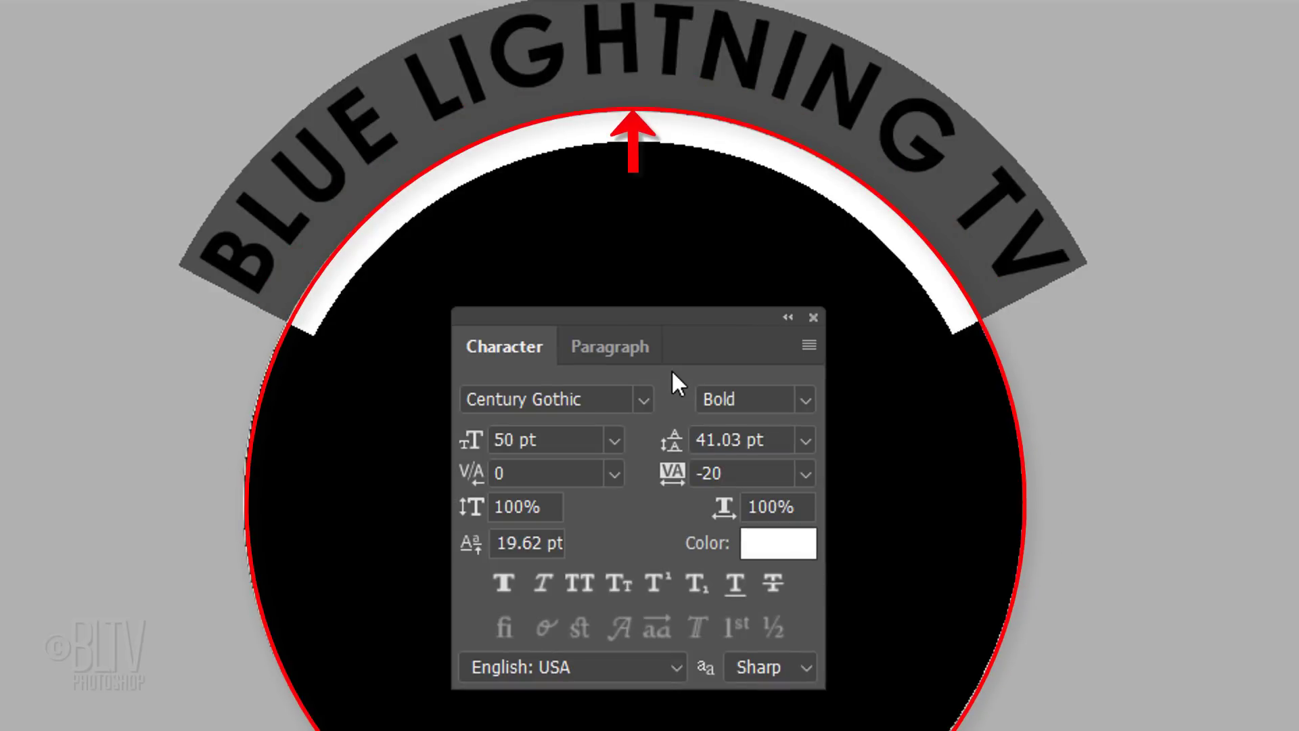
left_click(545, 543)
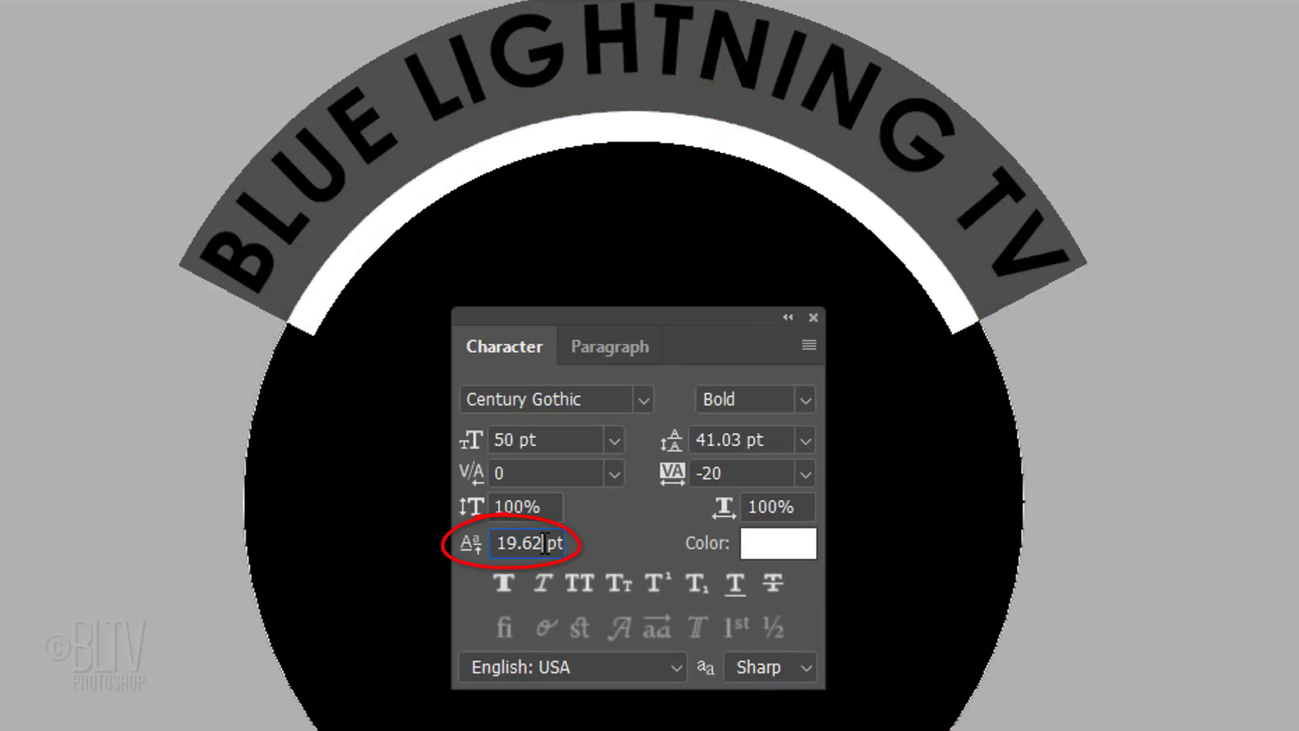
double_click(545, 543)
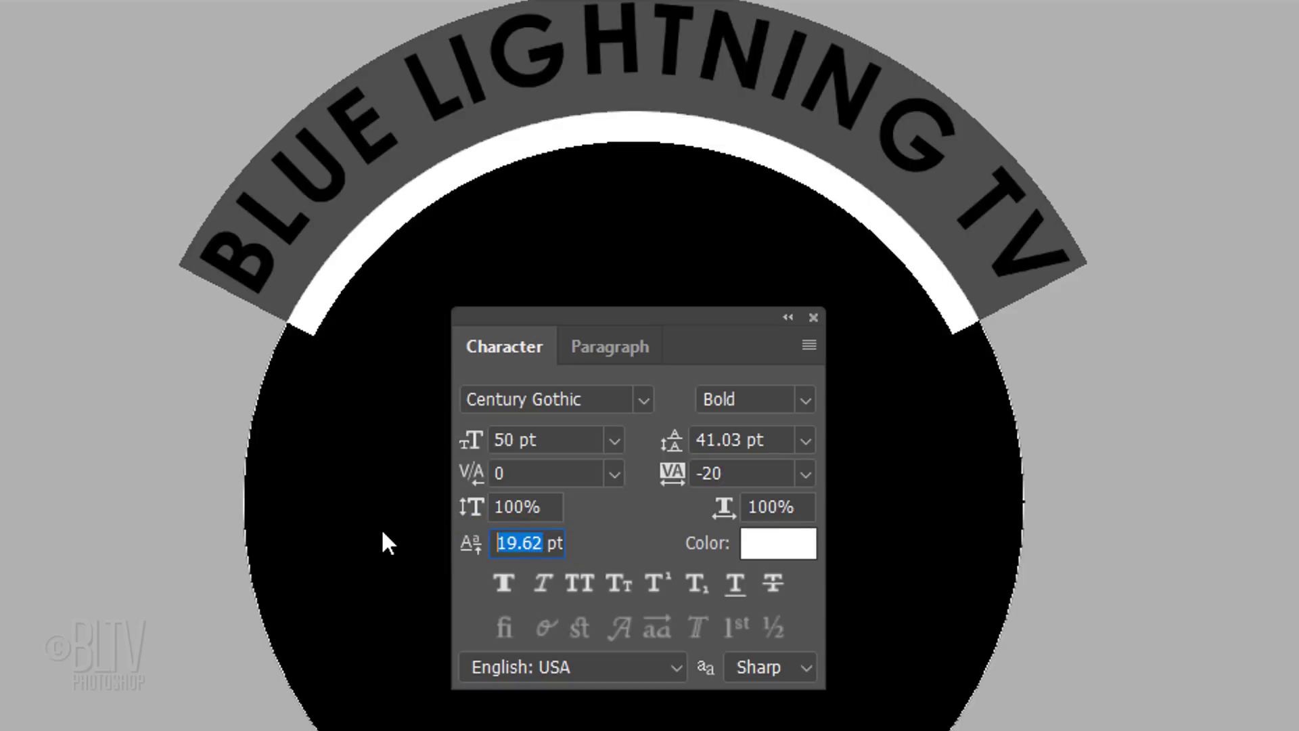
type("0")
key("Return")
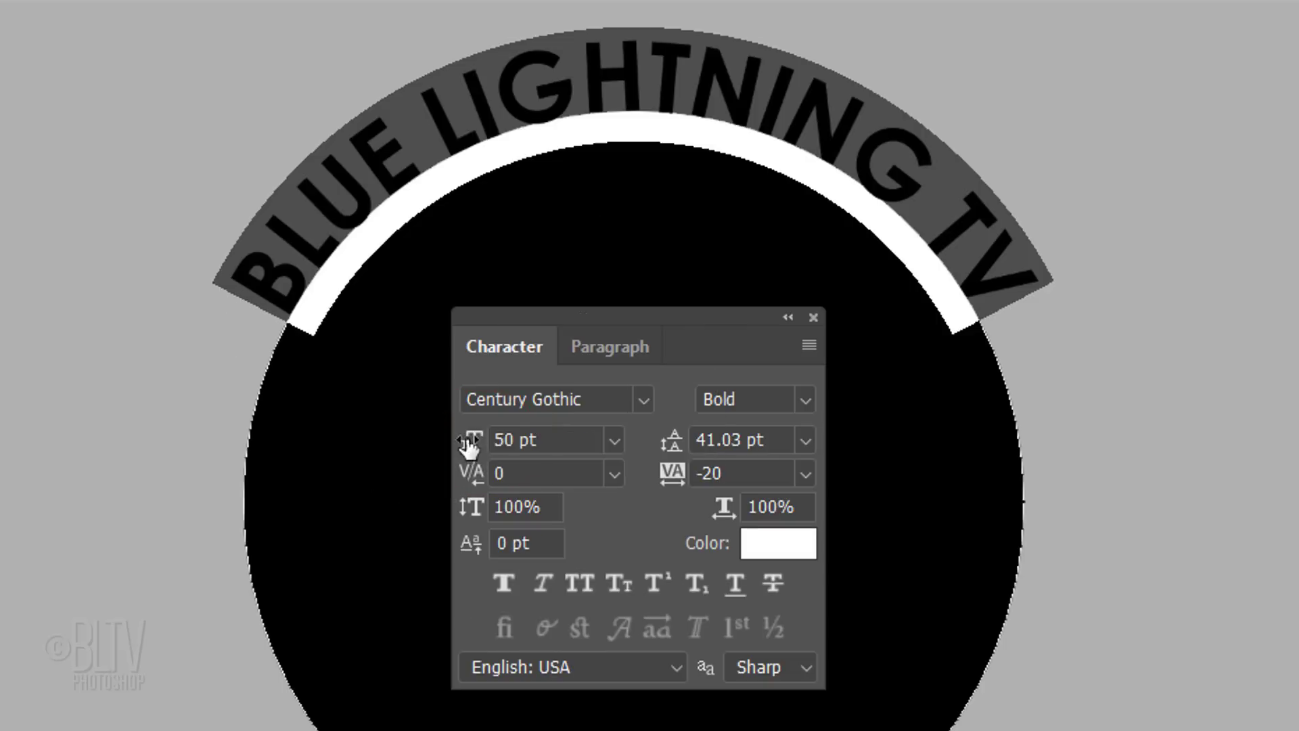
- Scrub the arc text to 58 pt, tracking 80 and leading 0.01 pt
left_click_drag(464, 436, 526, 450)
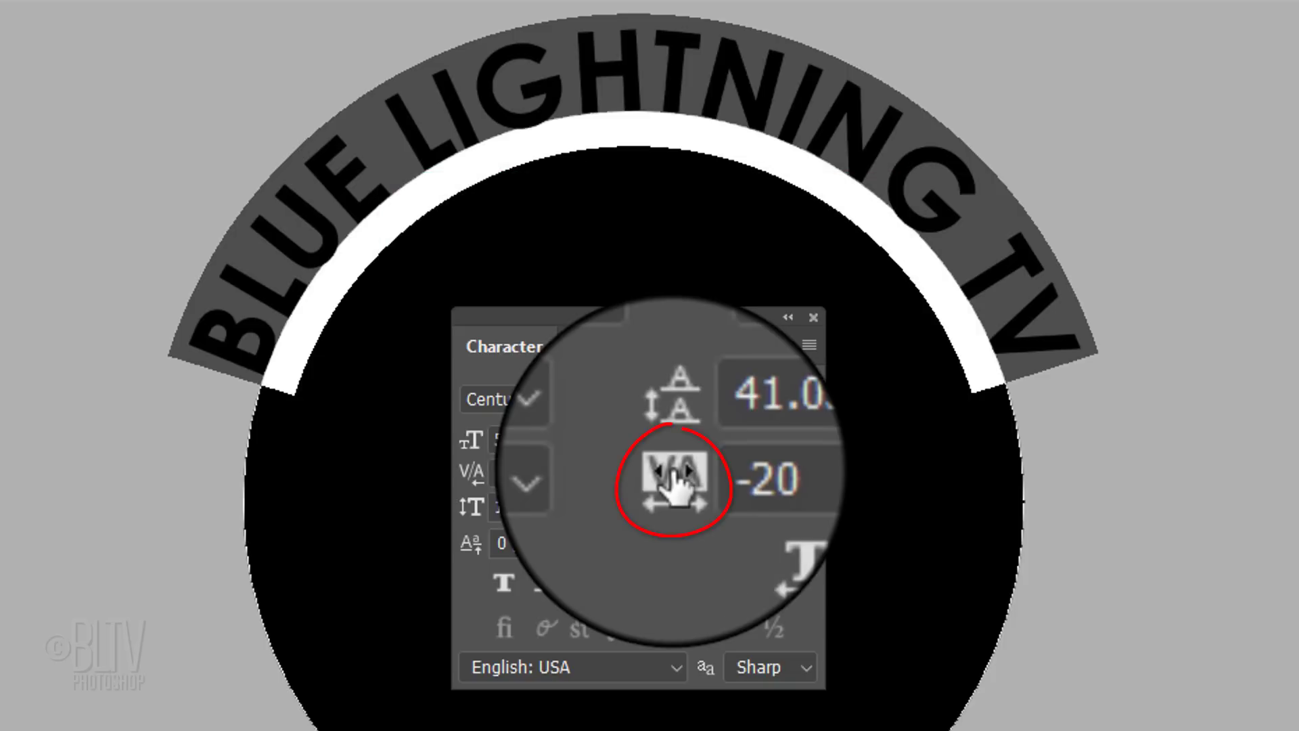
left_click_drag(675, 474, 680, 468)
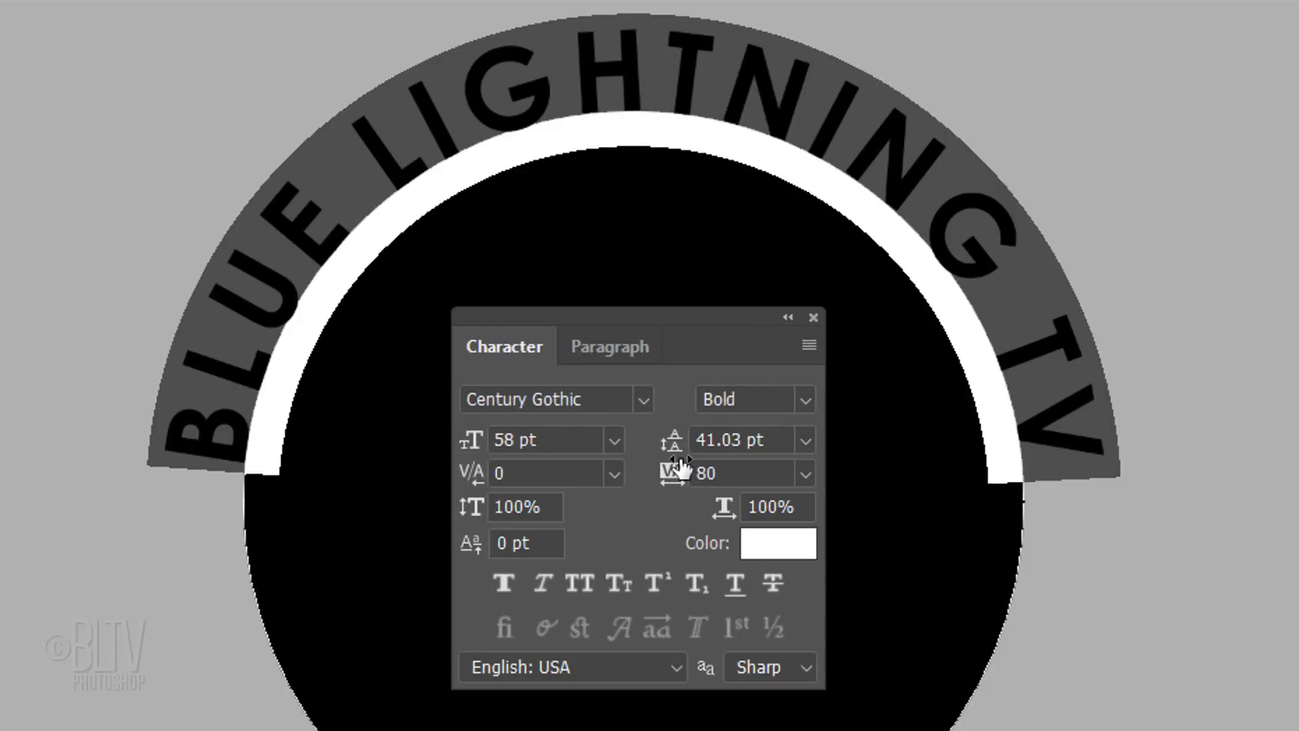
left_click_drag(674, 443, 663, 447)
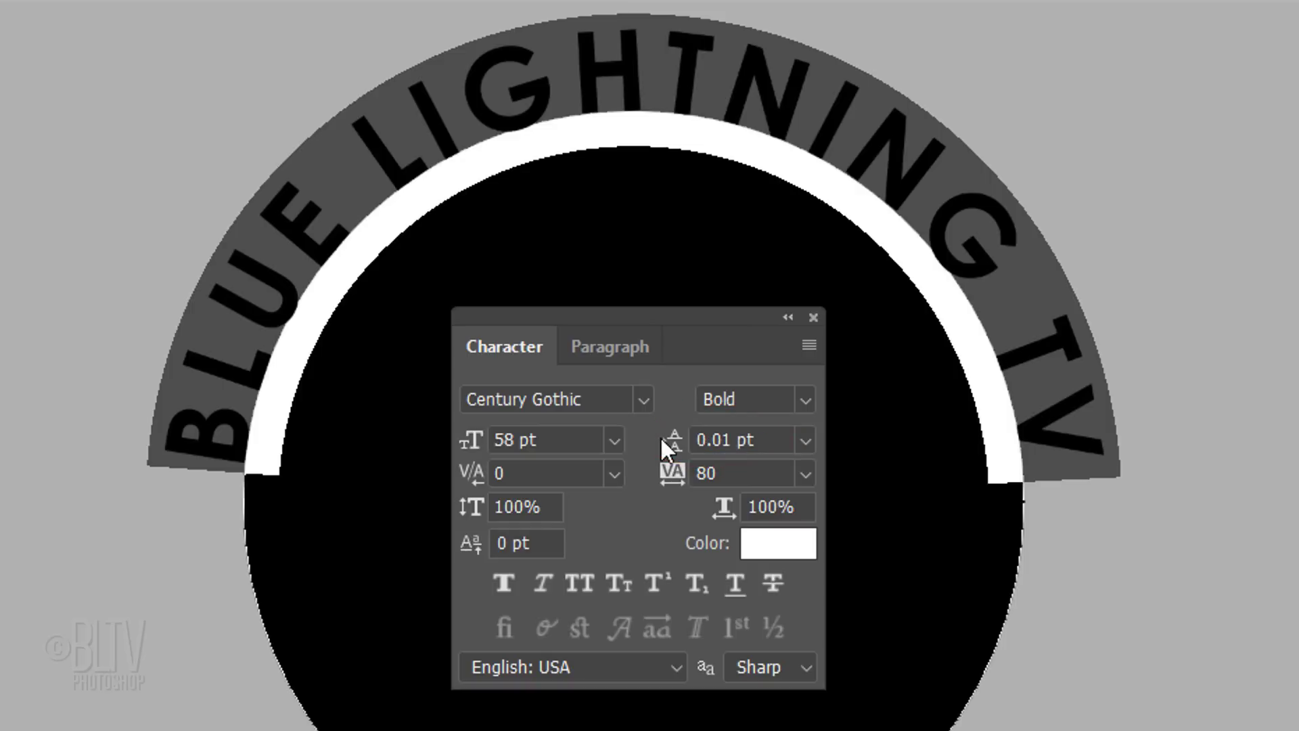
- Slide the arc text clockwise along the circle, then reactivate the circle's Work Path
left_click(72, 371)
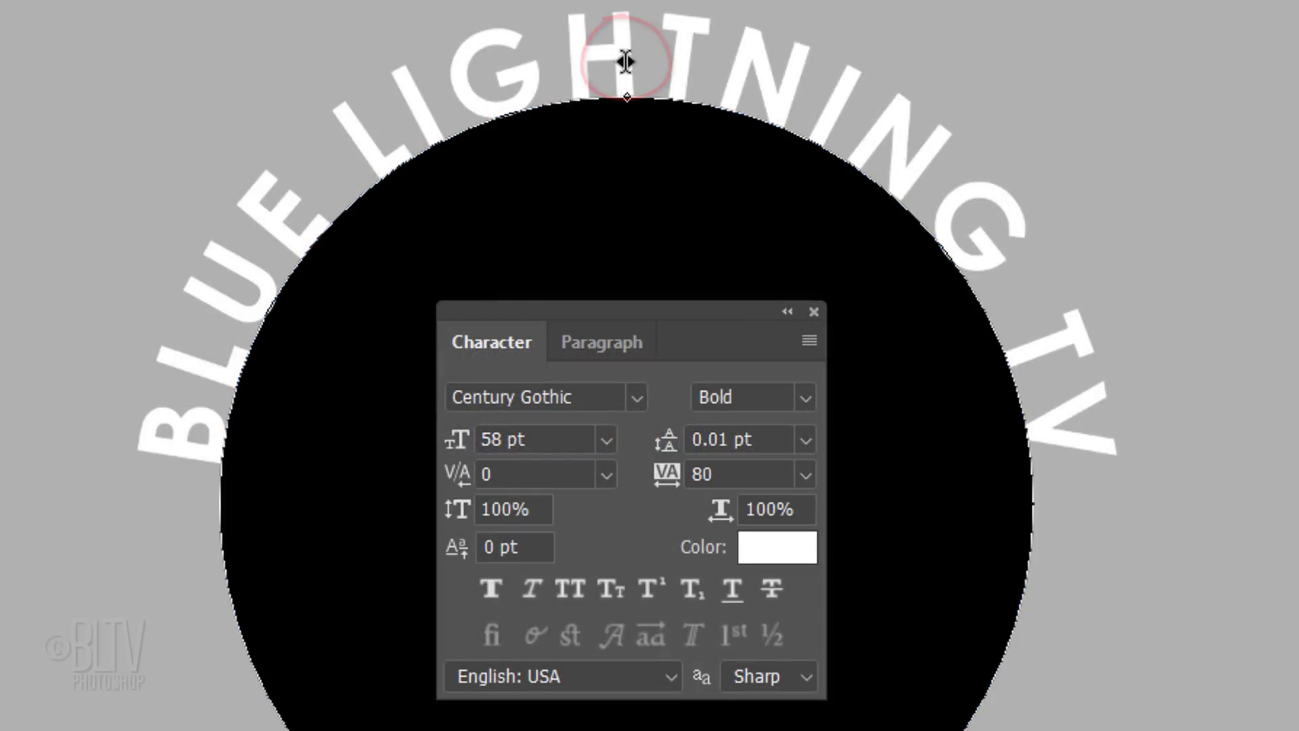
mouse_move(624, 55)
left_mouse_down()
mouse_move(793, 105)
mouse_move(627, 78)
mouse_move(618, 34)
left_mouse_up()
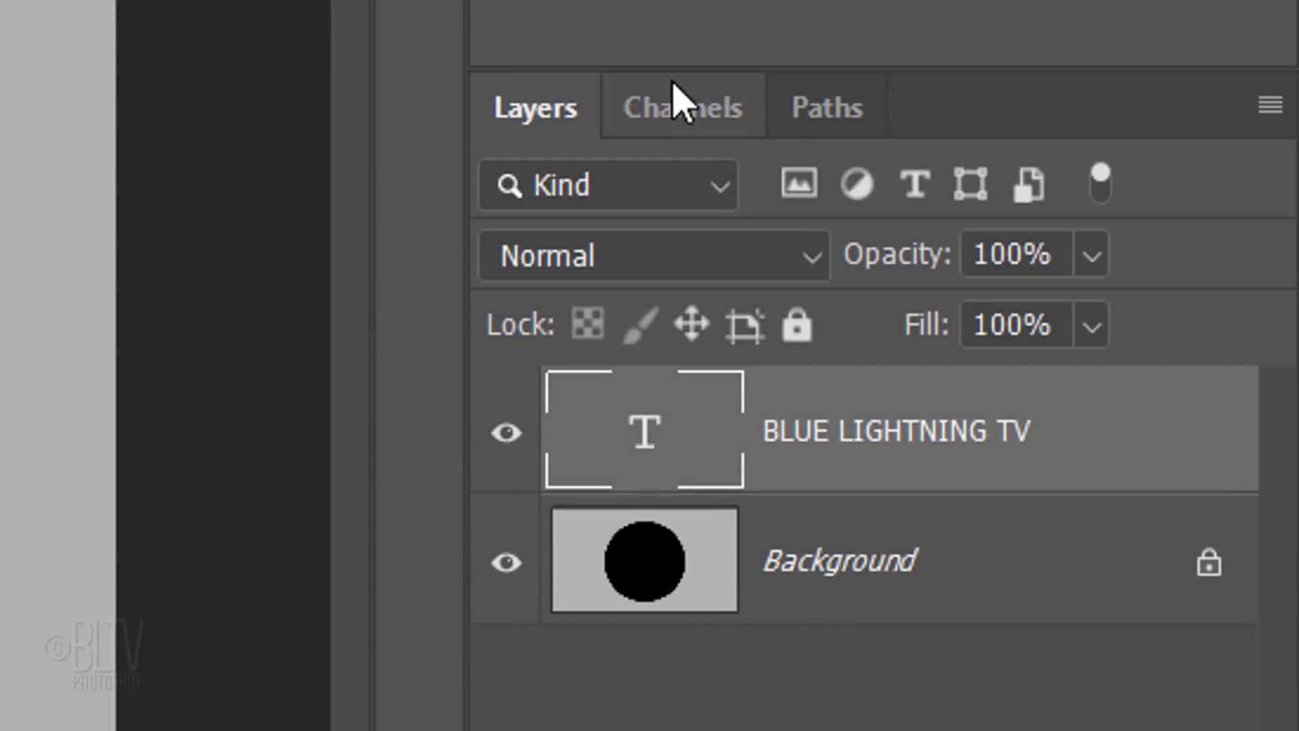
left_click(824, 112)
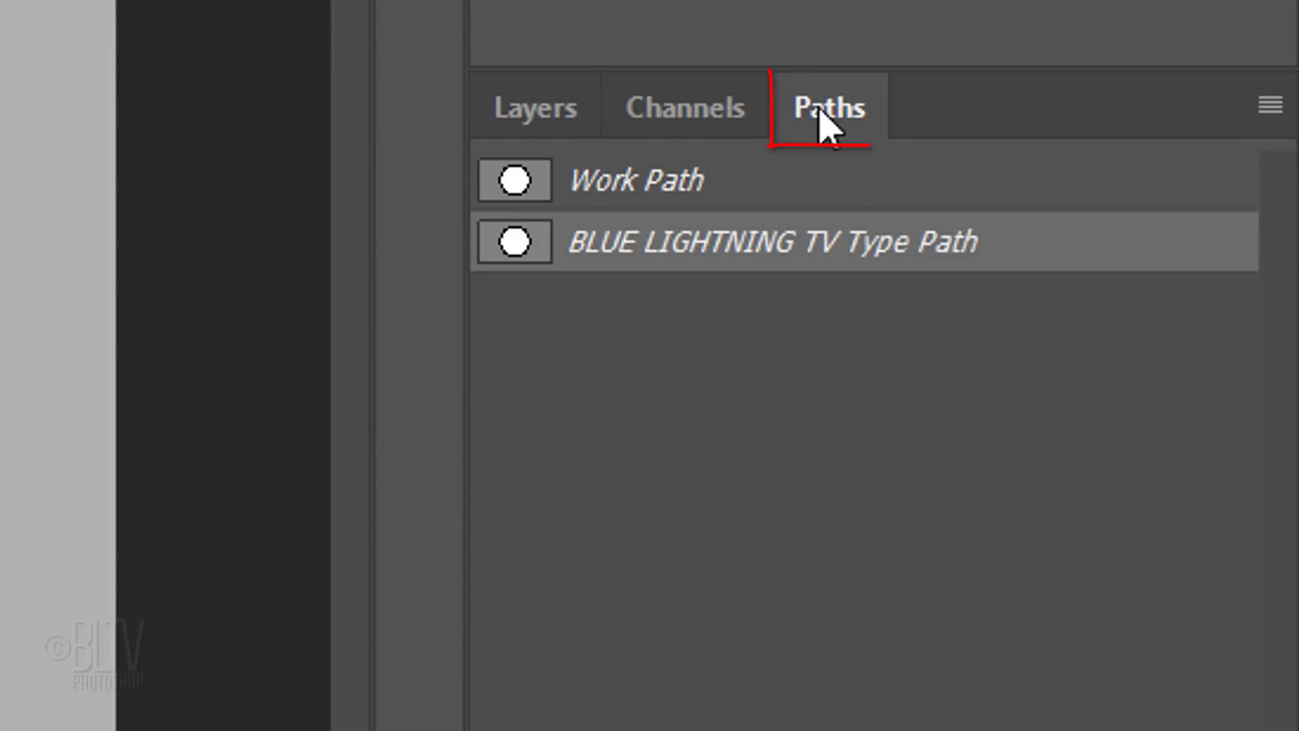
left_click(523, 183)
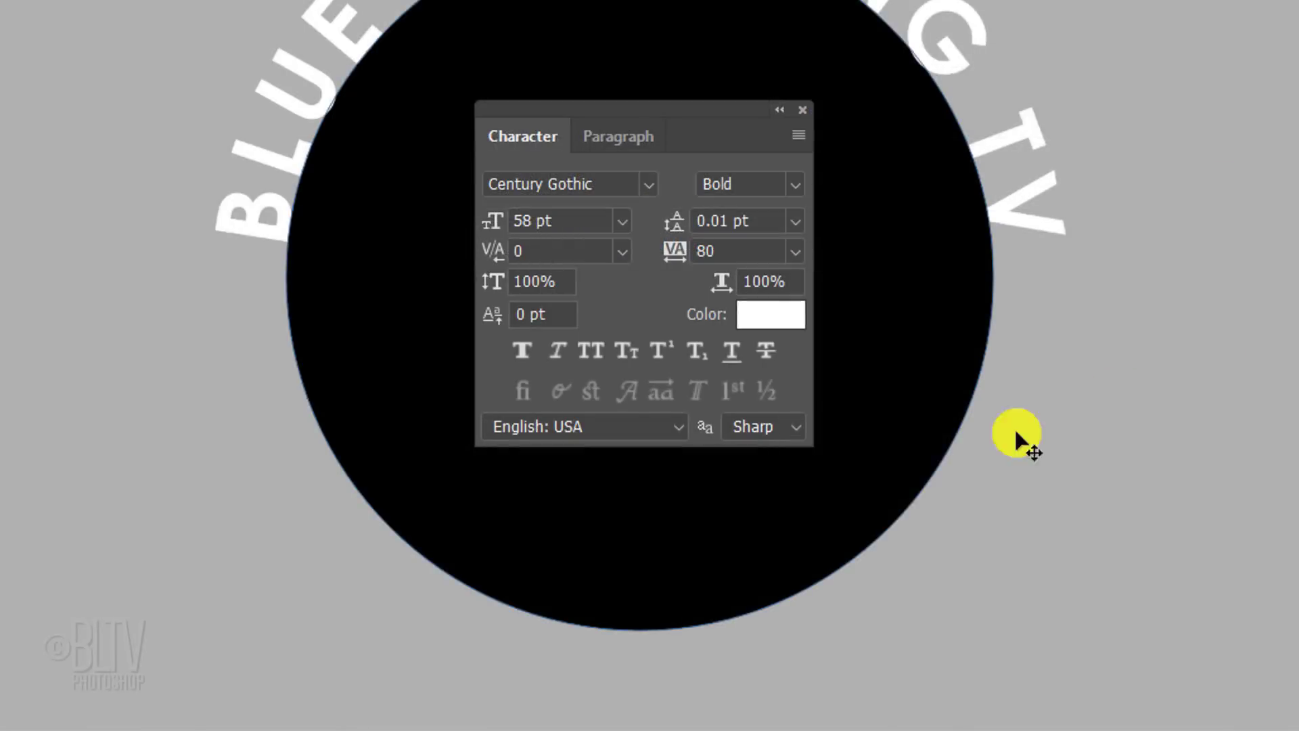
- Type a second 'BLUE LIGHTNING TV' starting on the circle's bottom edge
key("t")
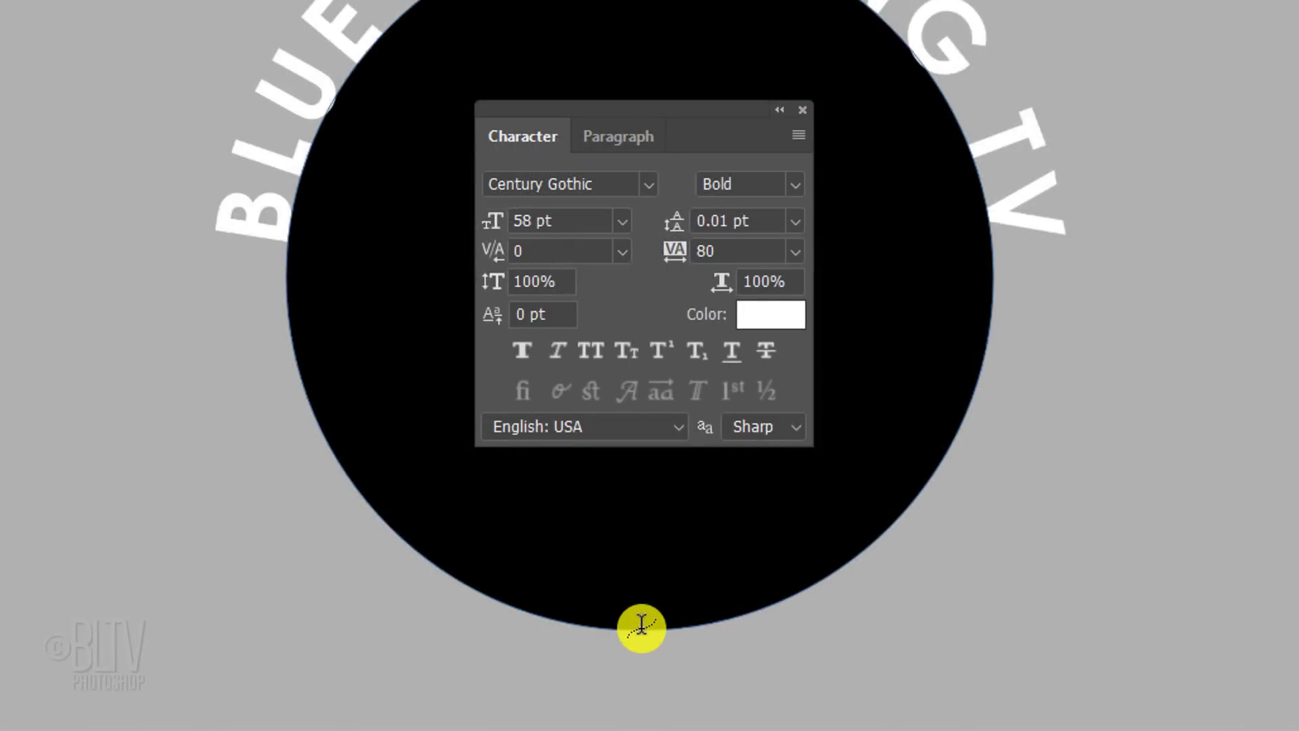
left_click(642, 624)
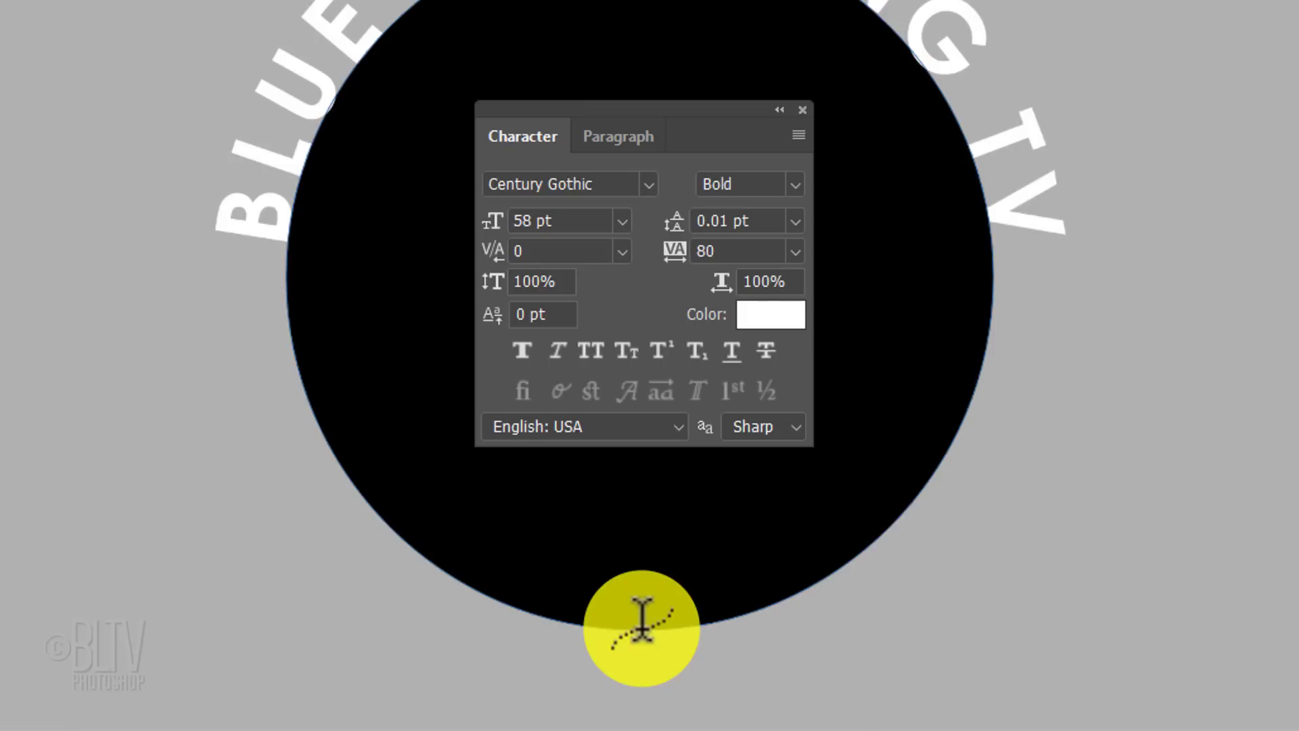
type("BLUE L")
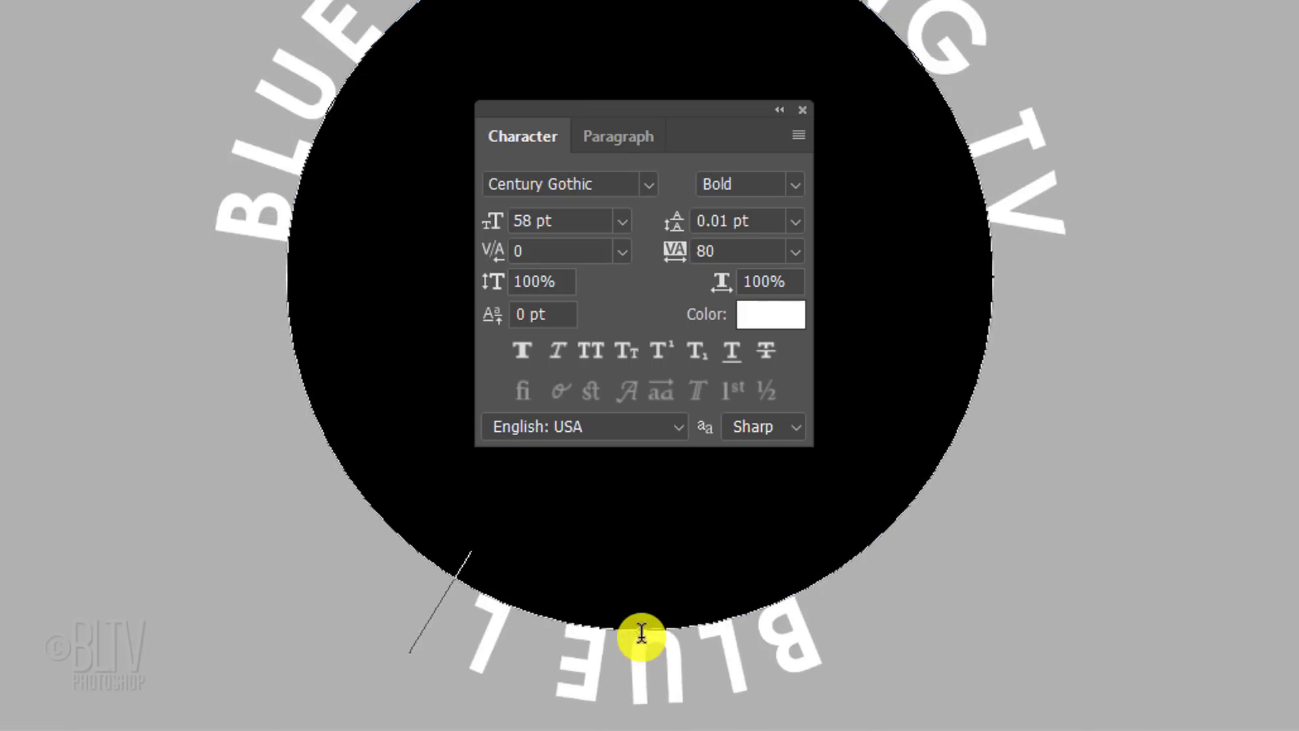
type("IGHTNING TV")
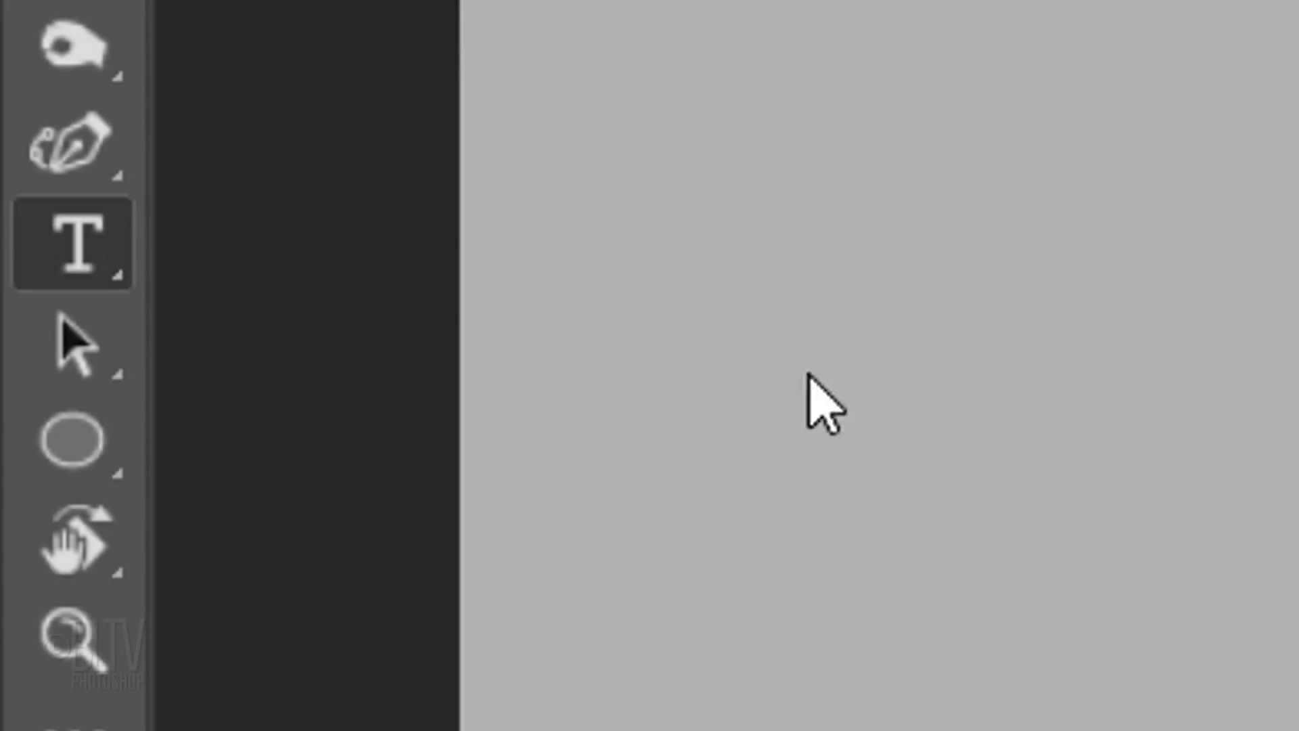
left_click(67, 352)
right_click(67, 352)
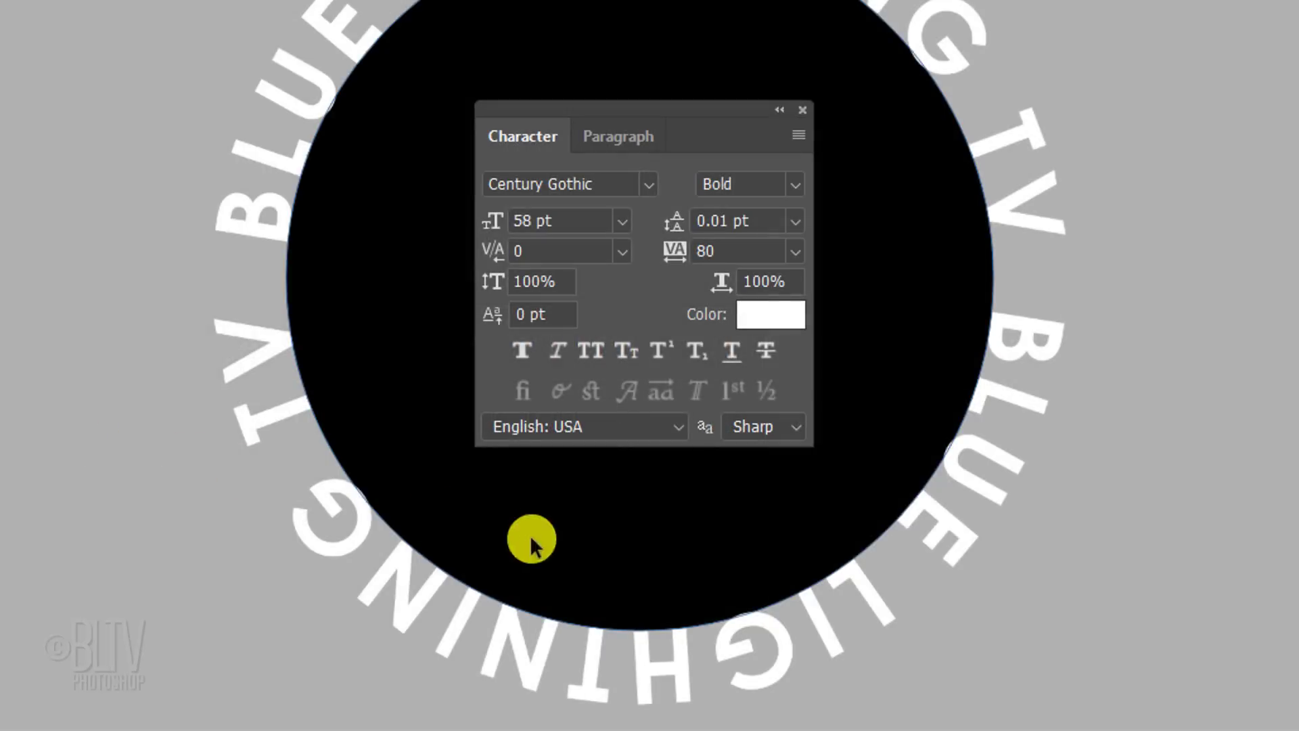
- Flip the bottom text inside the path and set its baseline shift to -41 pt
left_click(643, 621)
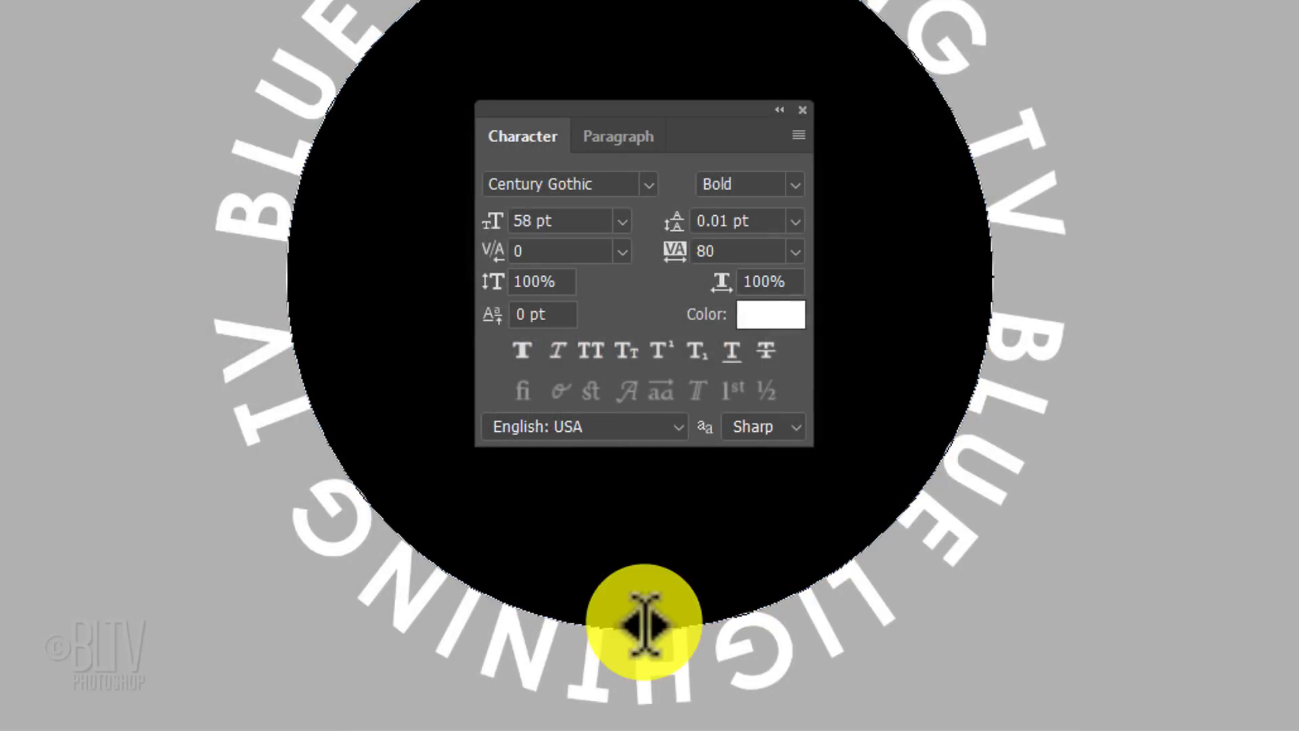
left_click_drag(643, 622, 632, 592)
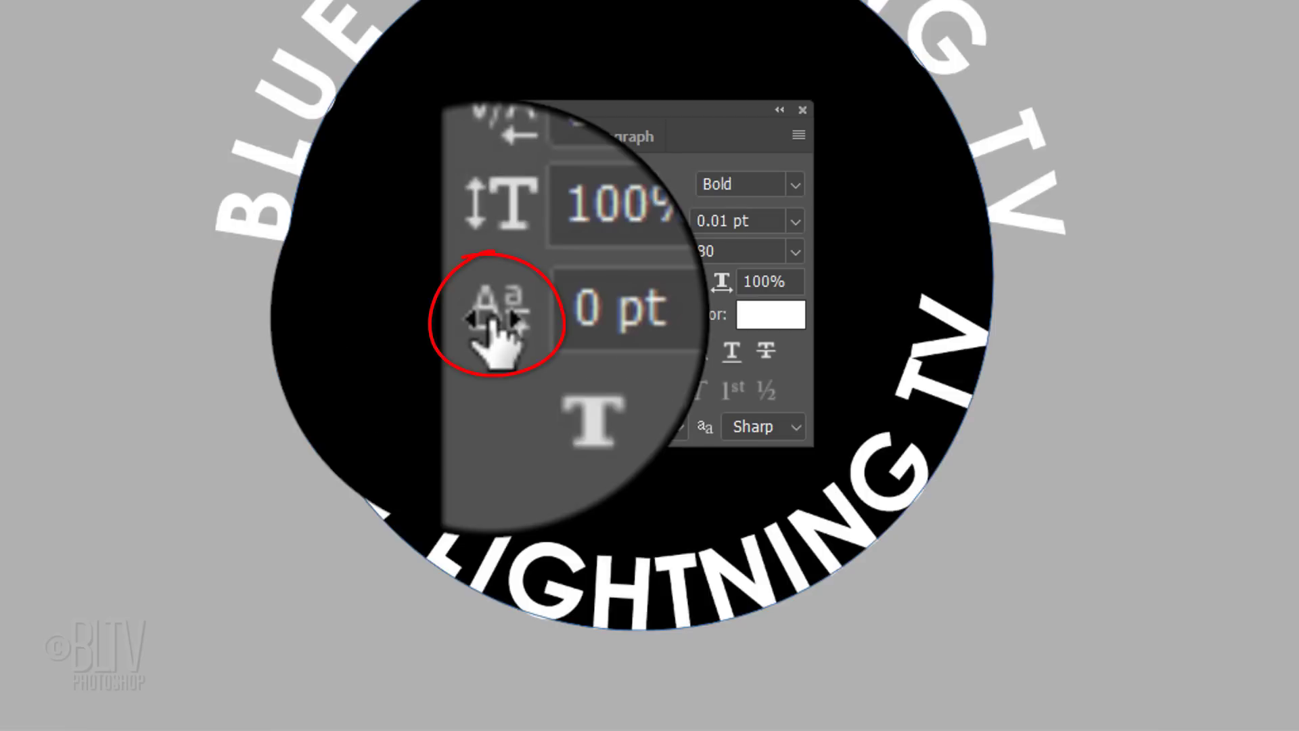
left_click_drag(494, 317, 441, 314)
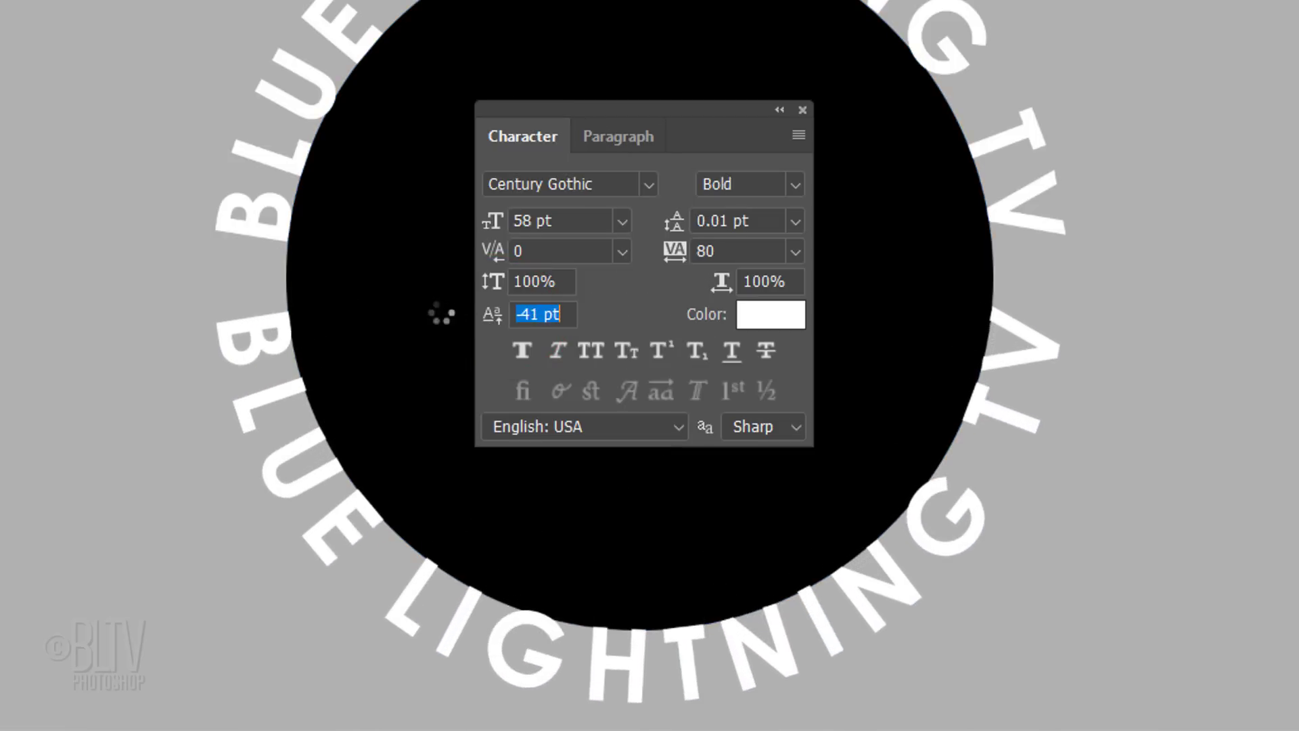